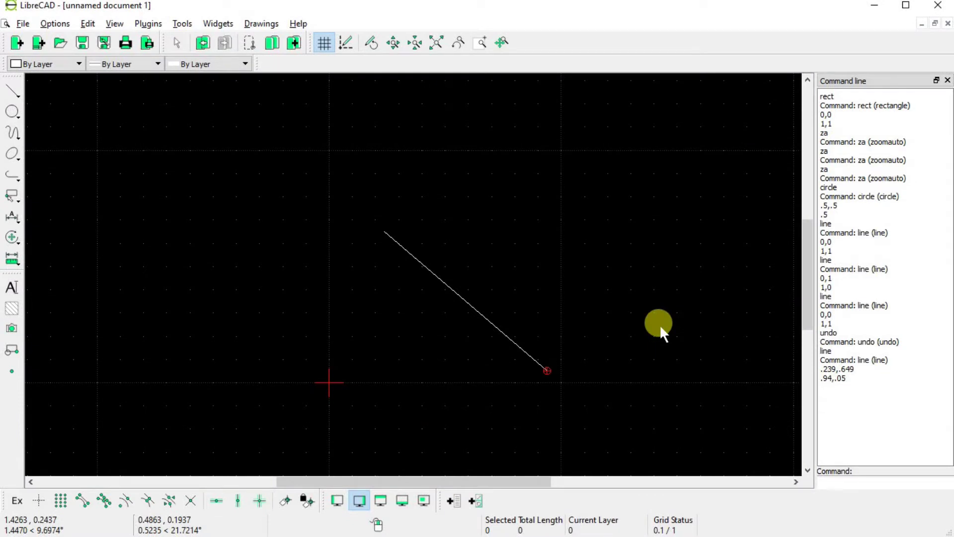
# Delete the remaining diagonal line from the drawing and clear the command history
pyautogui.moveTo(302, 182); pyautogui.dragTo(625, 413)
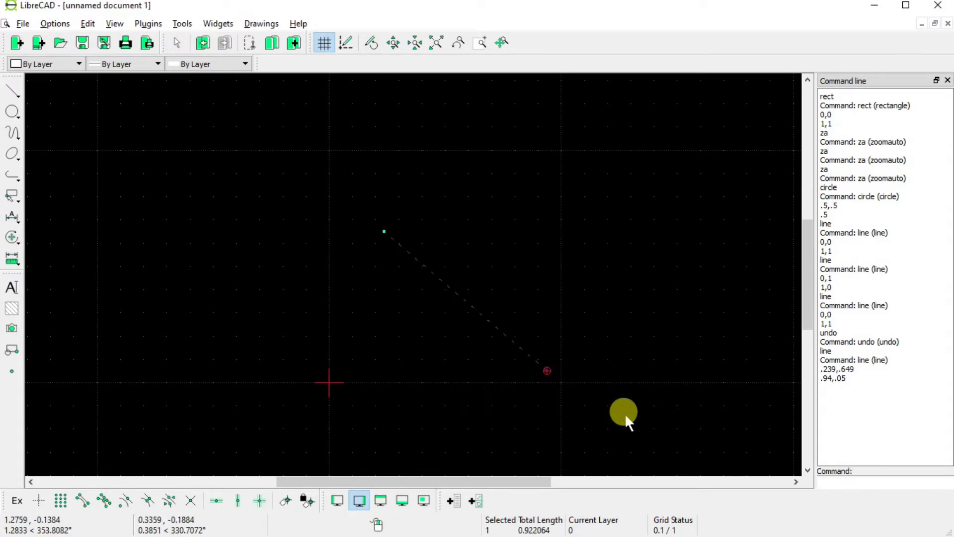
pyautogui.press('Delete')
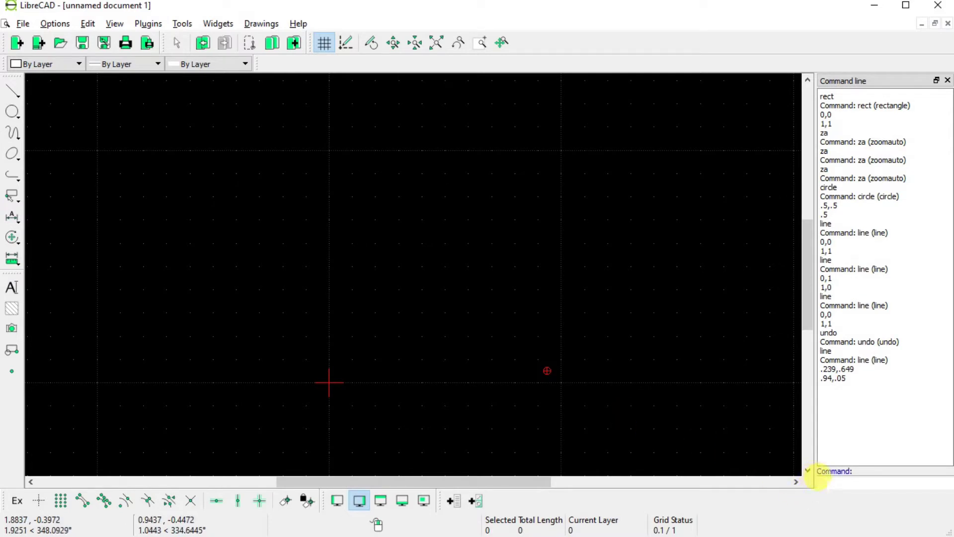
pyautogui.click(819, 481)
pyautogui.write('d')
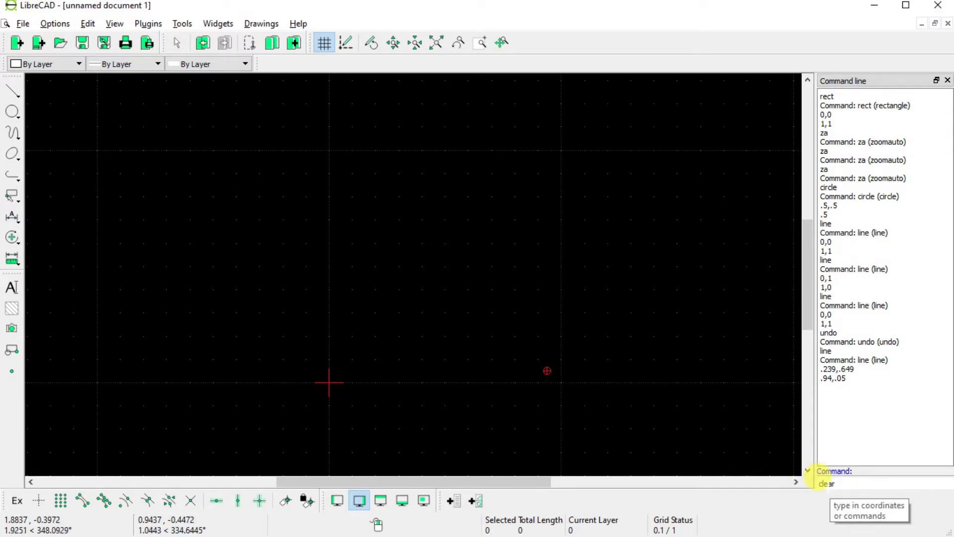
pyautogui.press('Return')
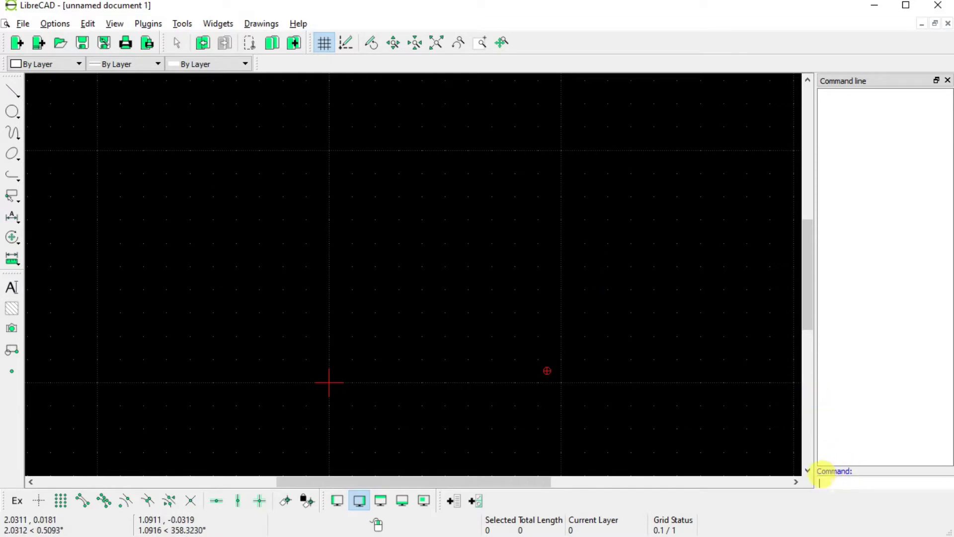
# Draw a rectangle with corners at 0,0 and 22.9,18.625 and fit the whole drawing in view
pyautogui.click(822, 478)
pyautogui.press('Return')
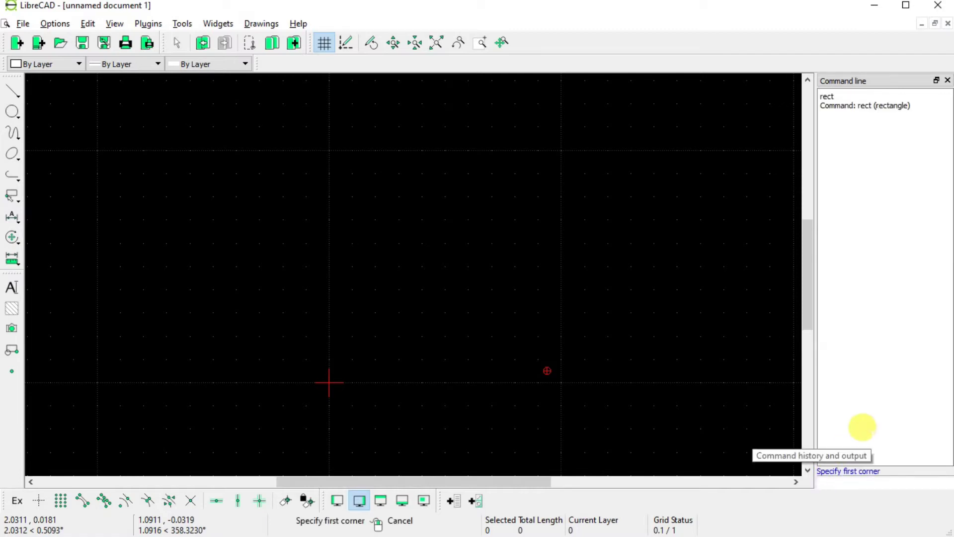
pyautogui.write('0,0')
pyautogui.press('Return')
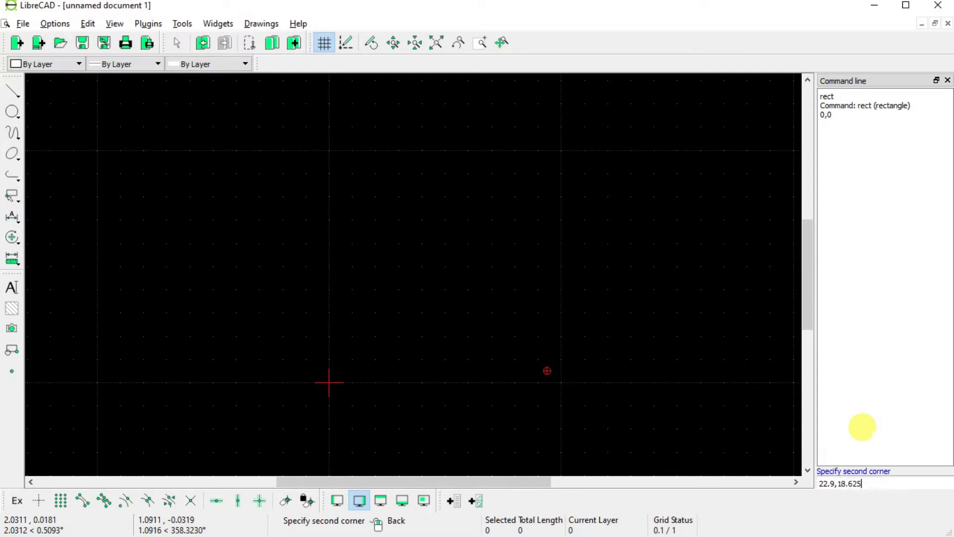
pyautogui.press('Return')
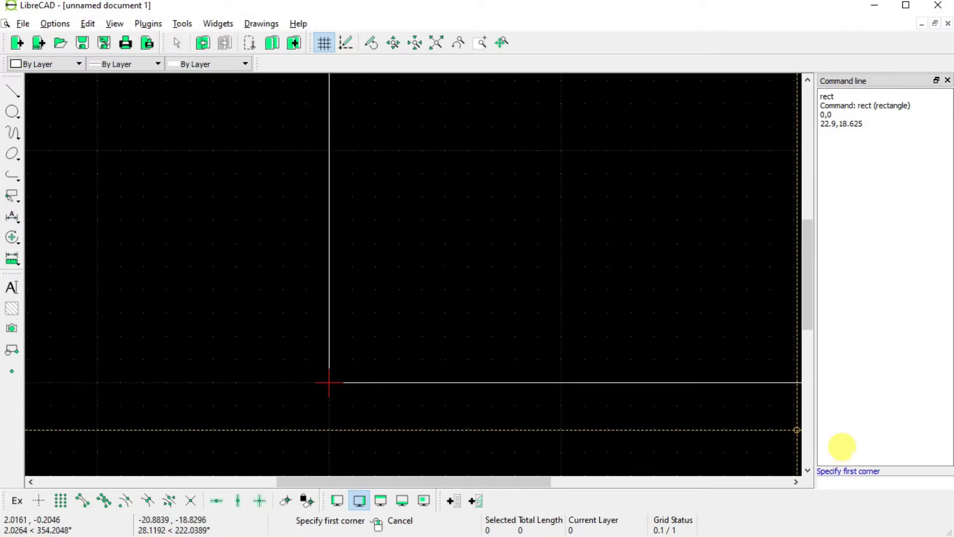
pyautogui.press('Escape')
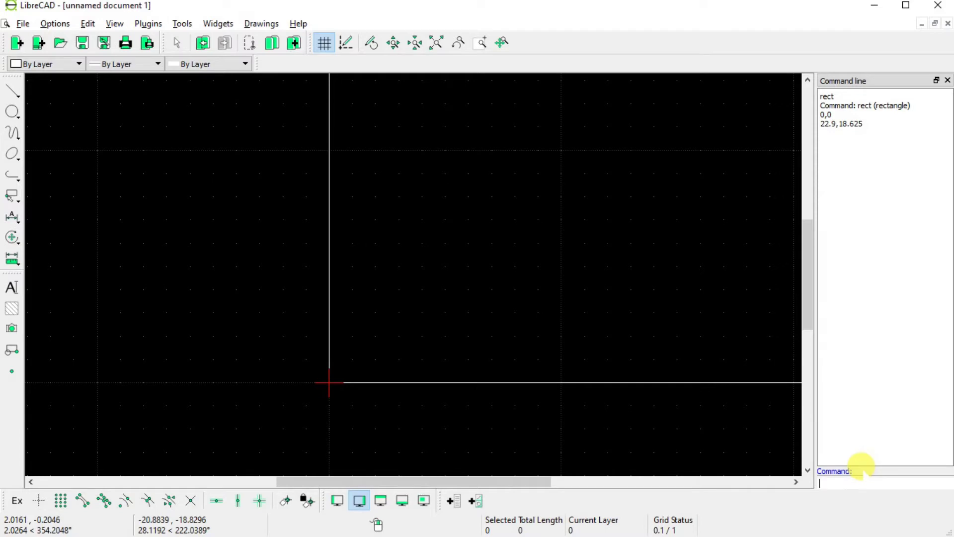
pyautogui.write('za')
pyautogui.press('Return')
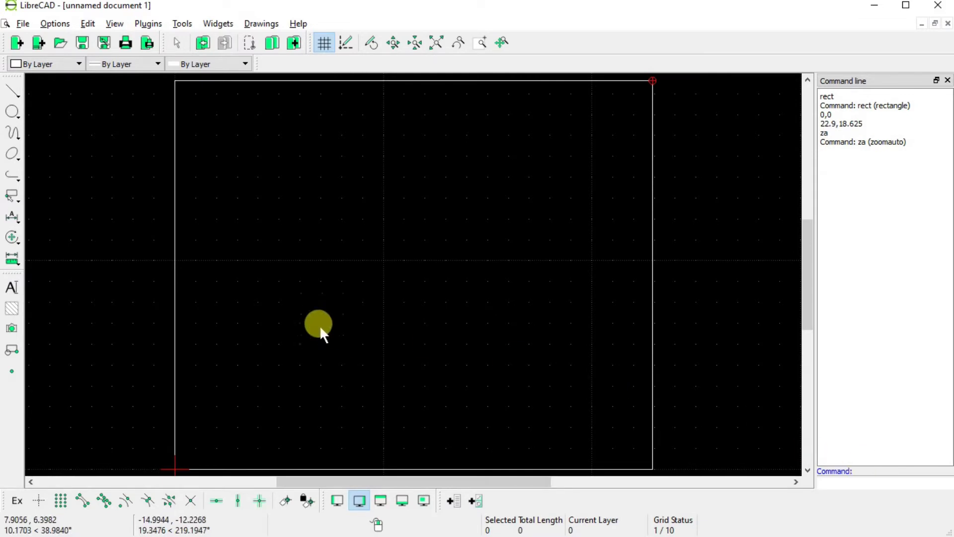
# Turn on endpoint snapping and measure the point-to-point distance between the rectangle's lower-left and upper-right corners
pyautogui.click(13, 258)
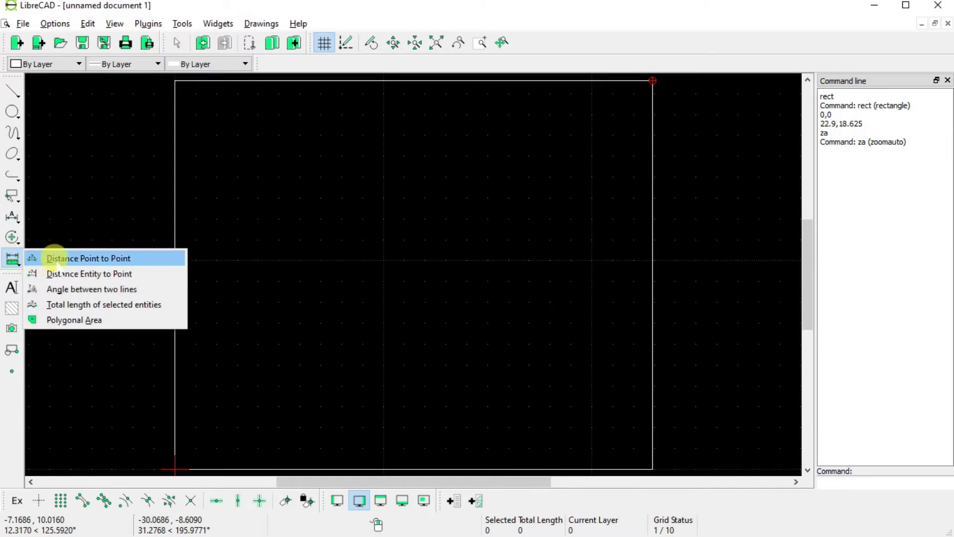
pyautogui.click(57, 257)
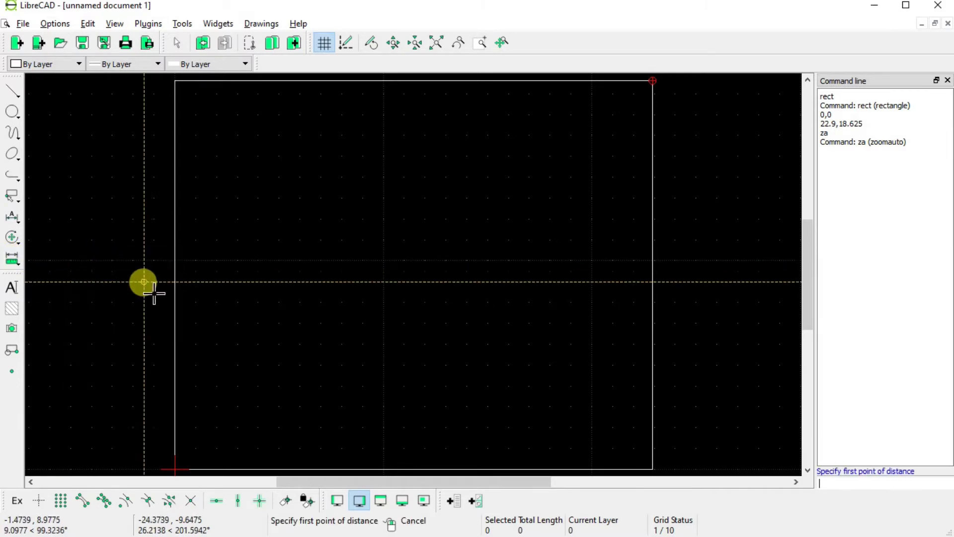
pyautogui.click(82, 499)
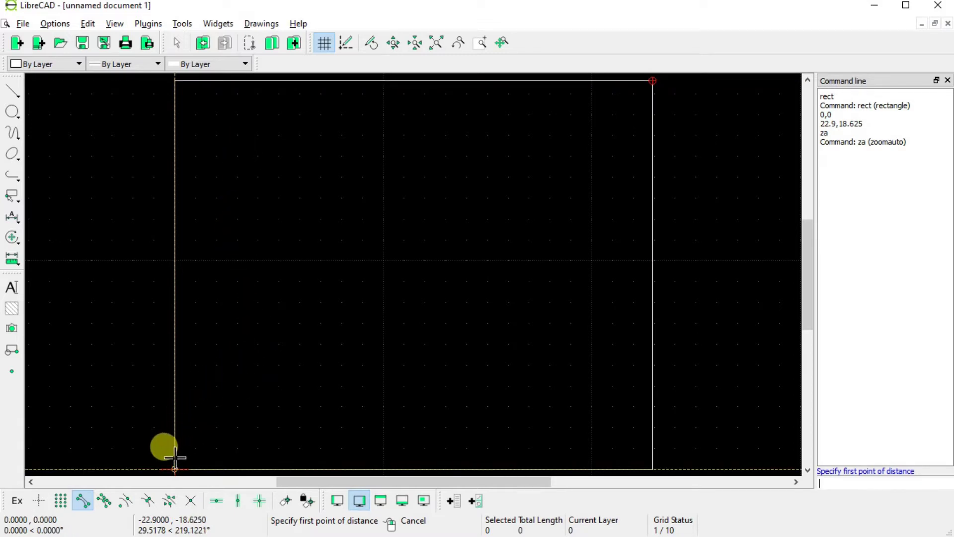
pyautogui.click(174, 458)
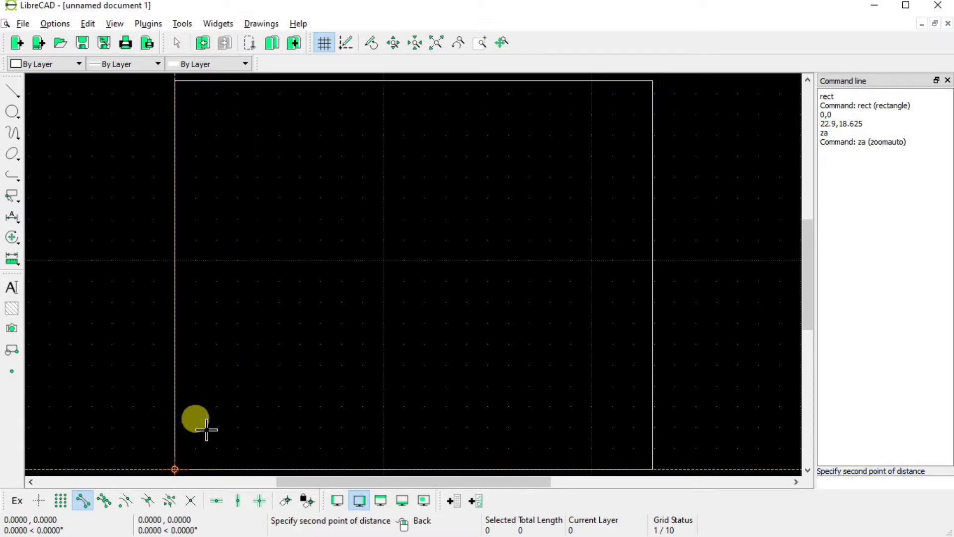
pyautogui.rightClick(641, 91)
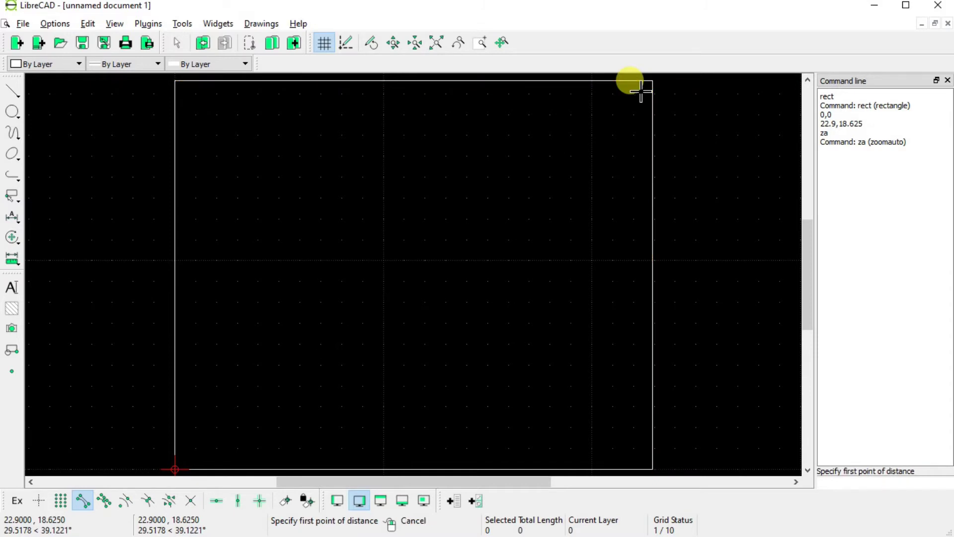
pyautogui.rightClick(641, 91)
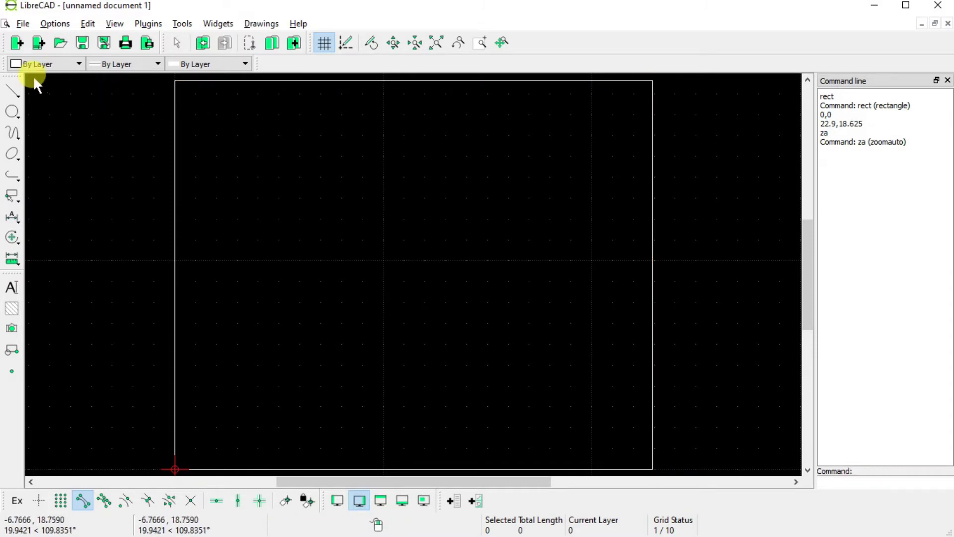
# Set the angle precision to 0.00 in the current drawing's unit preferences
pyautogui.click(54, 25)
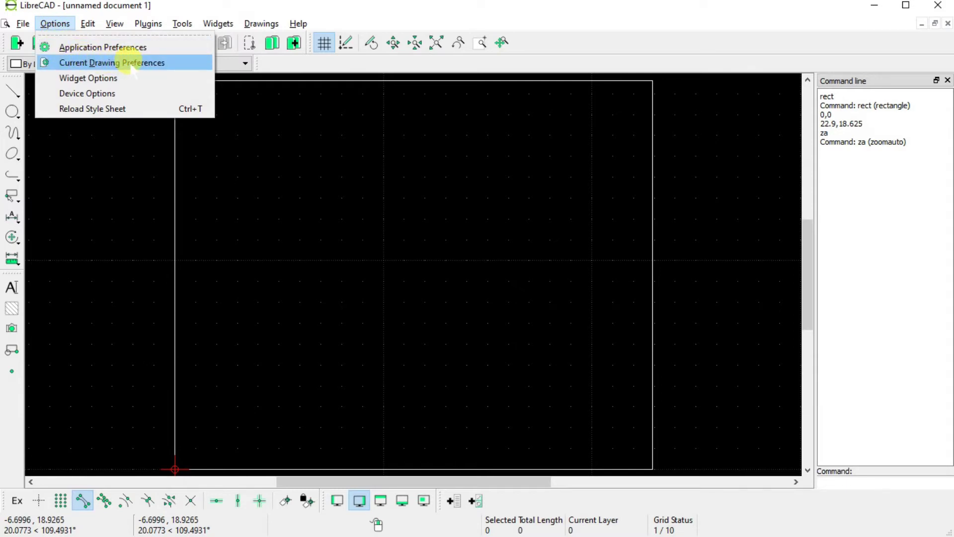
pyautogui.click(130, 64)
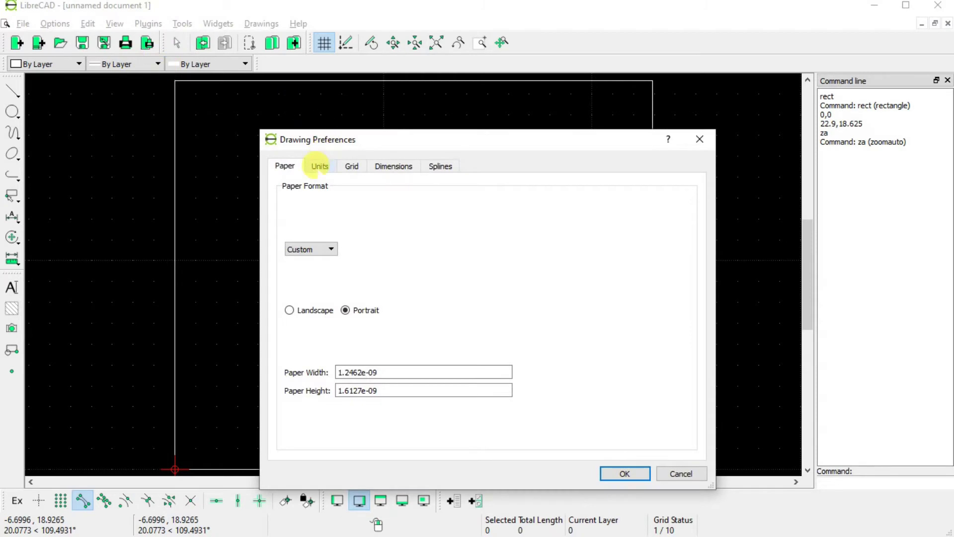
pyautogui.click(319, 166)
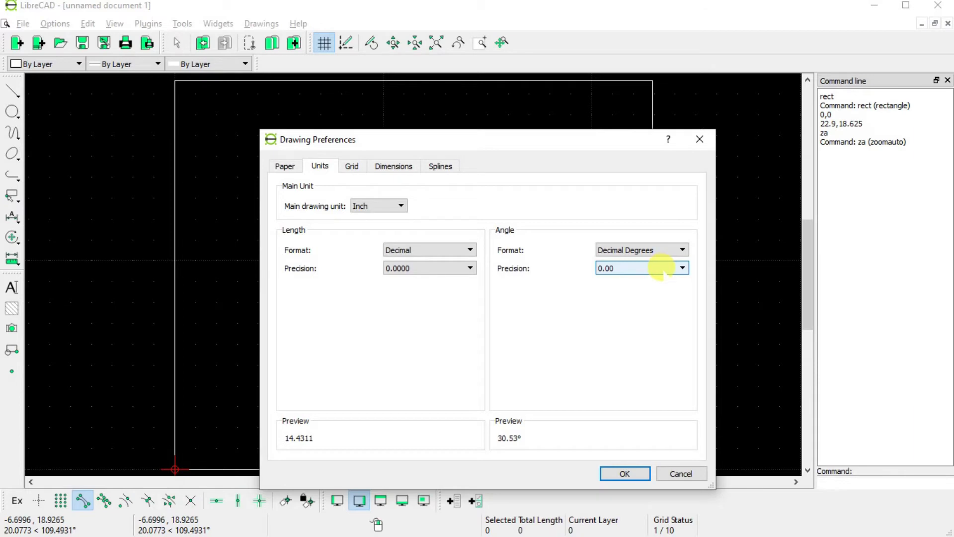
pyautogui.click(623, 473)
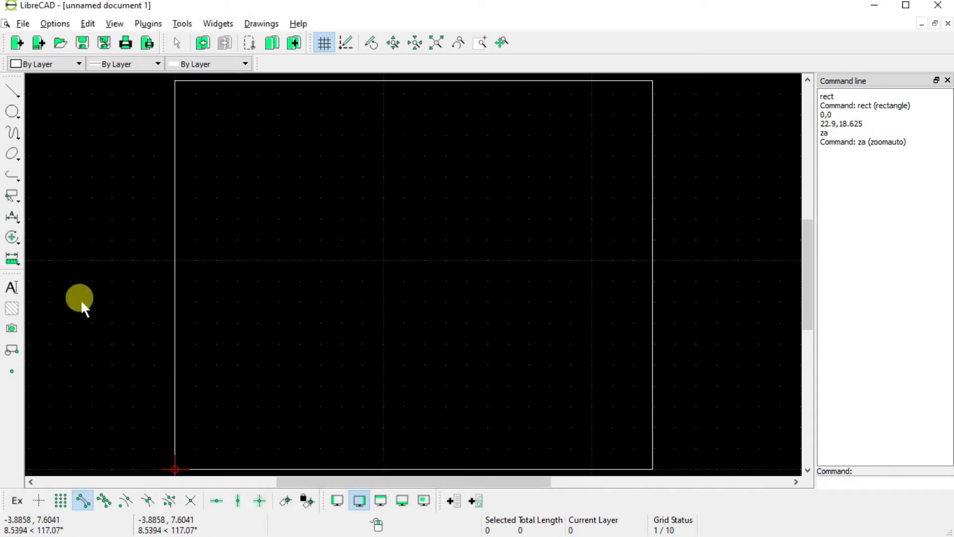
# Check the rectangle's diagonal distance and angle again from the lower-left corner to the upper-right corner
pyautogui.click(12, 258)
pyautogui.click(43, 259)
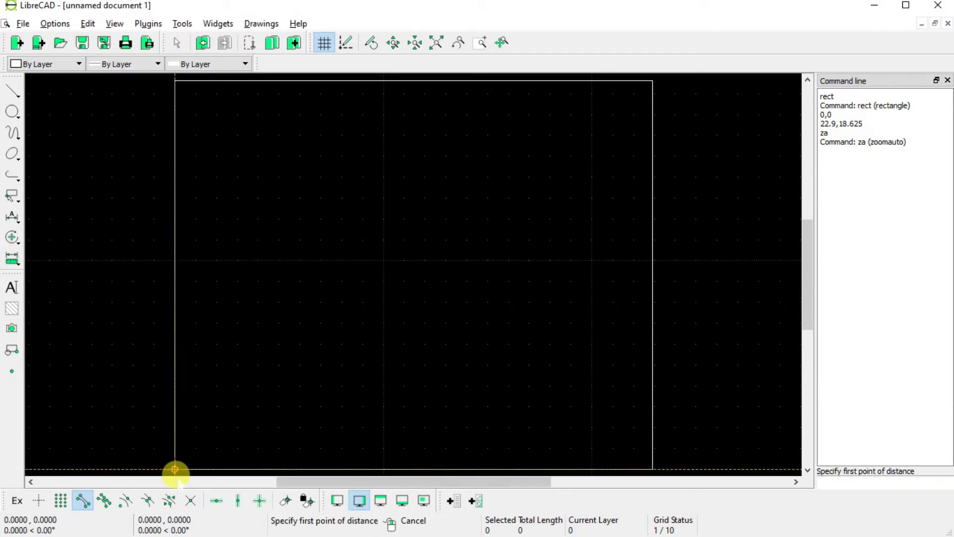
pyautogui.click(175, 469)
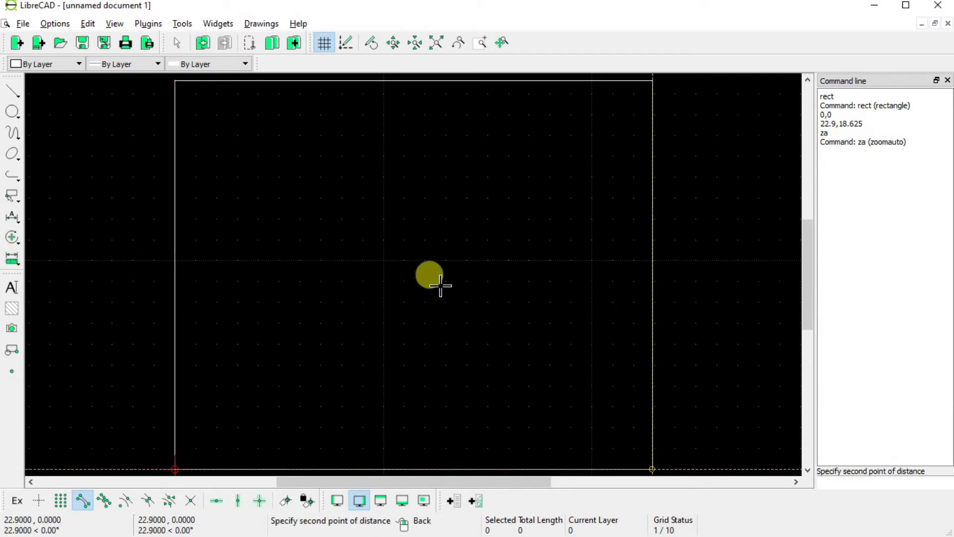
pyautogui.rightClick(661, 81)
pyautogui.rightClick(655, 79)
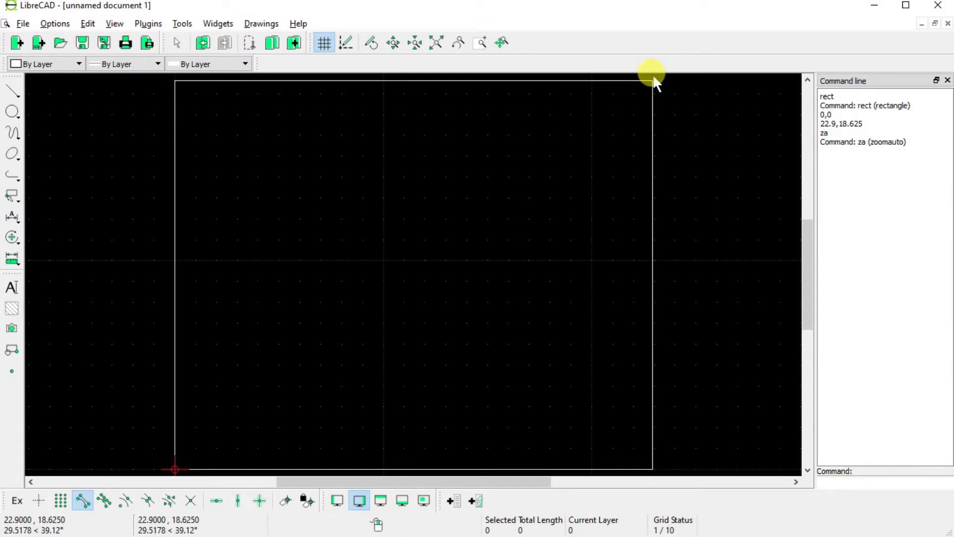
# Review the main drawing unit choices in the current drawing's preferences and leave without changes
pyautogui.click(55, 23)
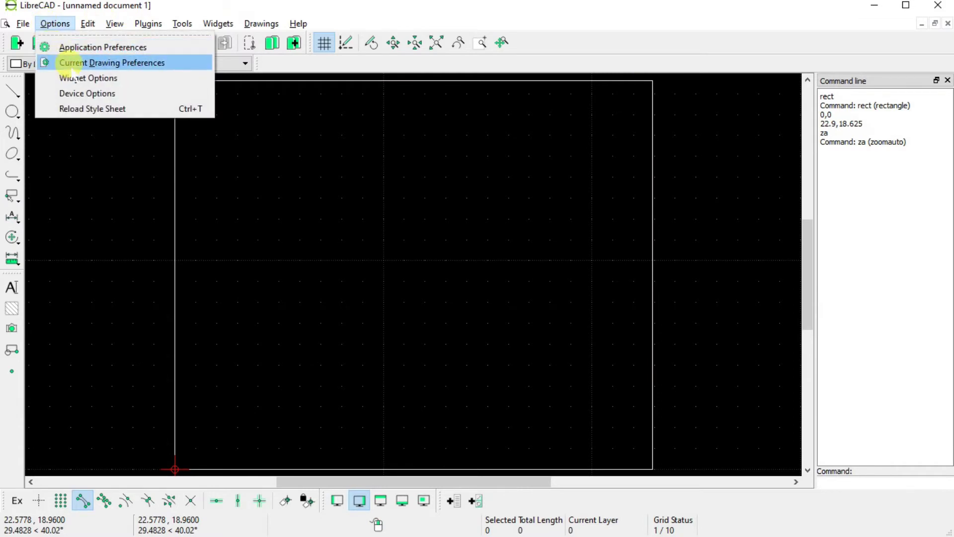
pyautogui.click(60, 63)
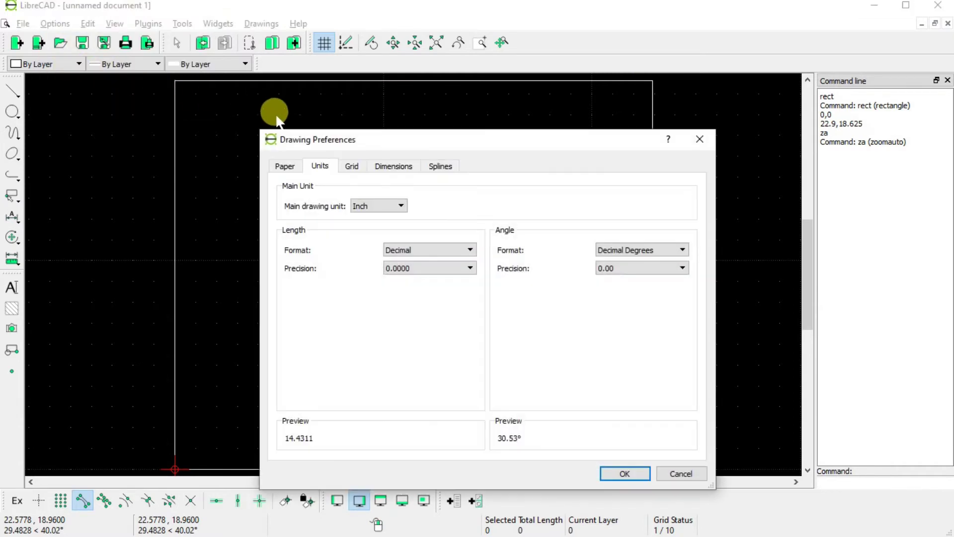
pyautogui.click(400, 206)
pyautogui.moveTo(402, 229)
pyautogui.mouseDown()
pyautogui.moveTo(401, 266)
pyautogui.moveTo(399, 192)
pyautogui.mouseUp()
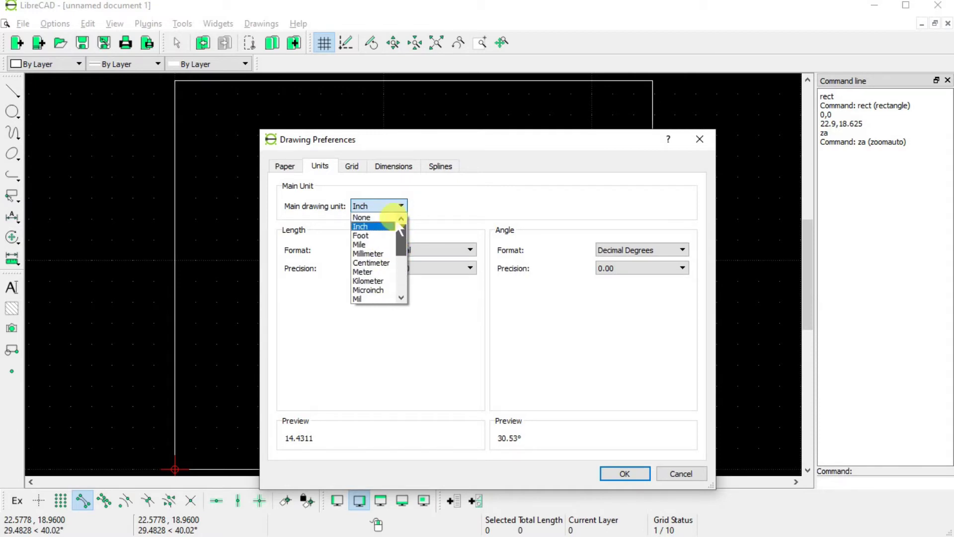
pyautogui.click(427, 195)
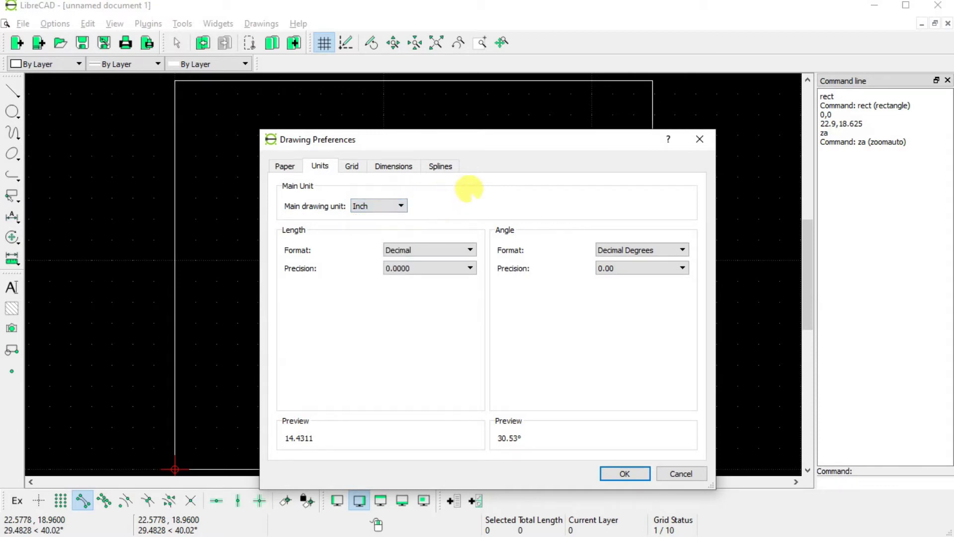
pyautogui.click(700, 140)
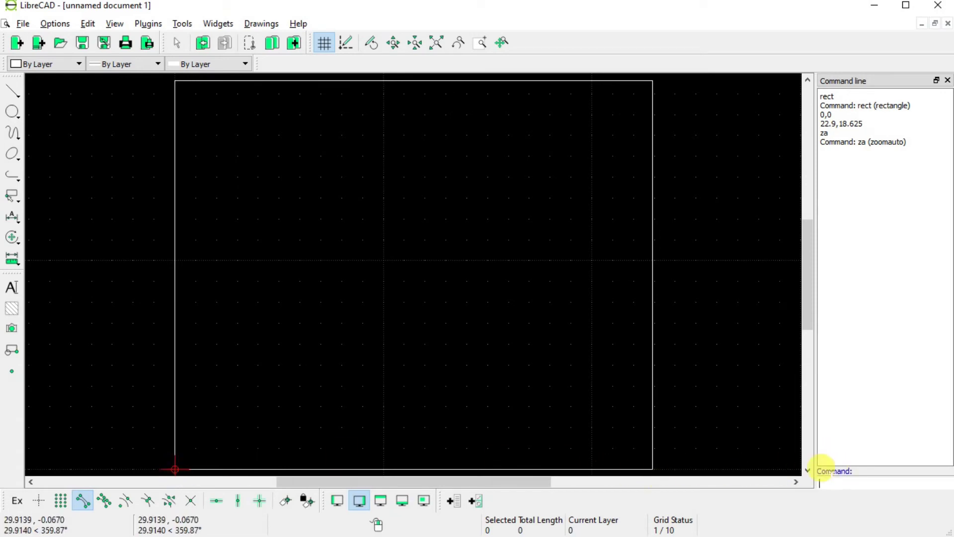
# Draw a circle of radius 6 centred at 5.75,11.5
pyautogui.click(823, 477)
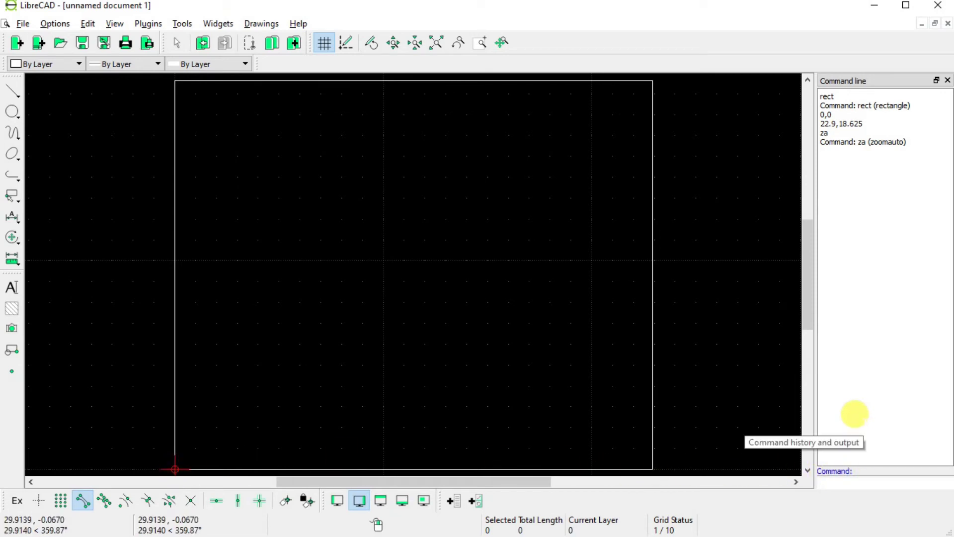
pyautogui.write('circle')
pyautogui.press('Return')
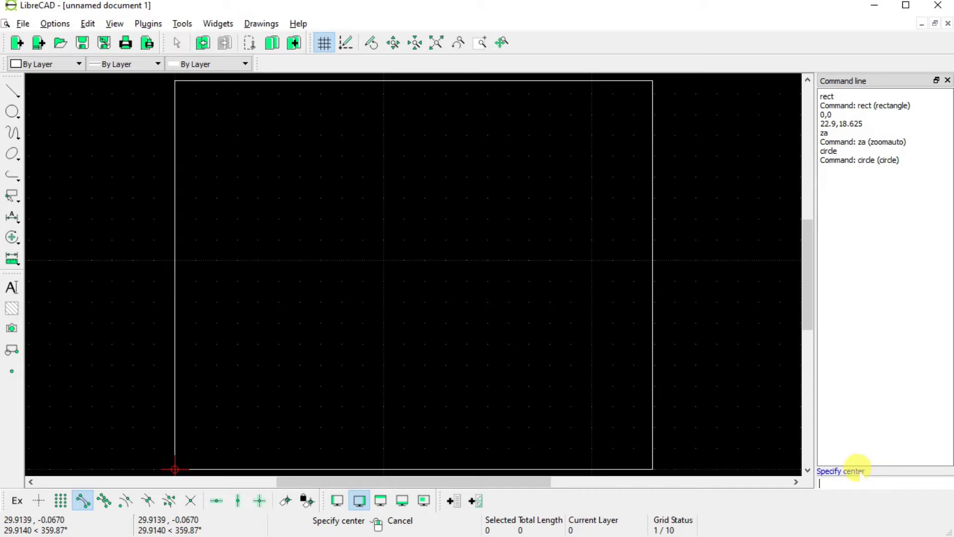
pyautogui.write('5.75,11.5')
pyautogui.press('Return')
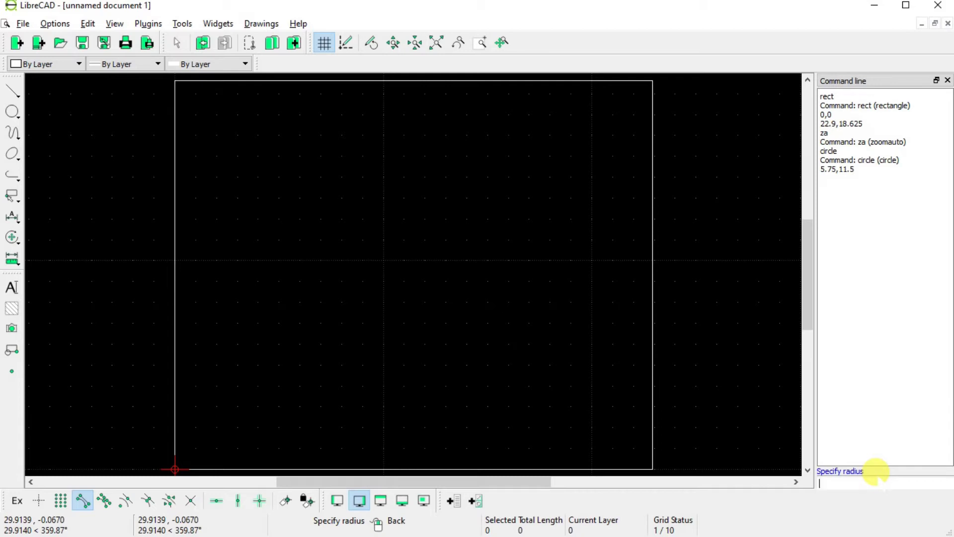
pyautogui.write('6')
pyautogui.press('Return')
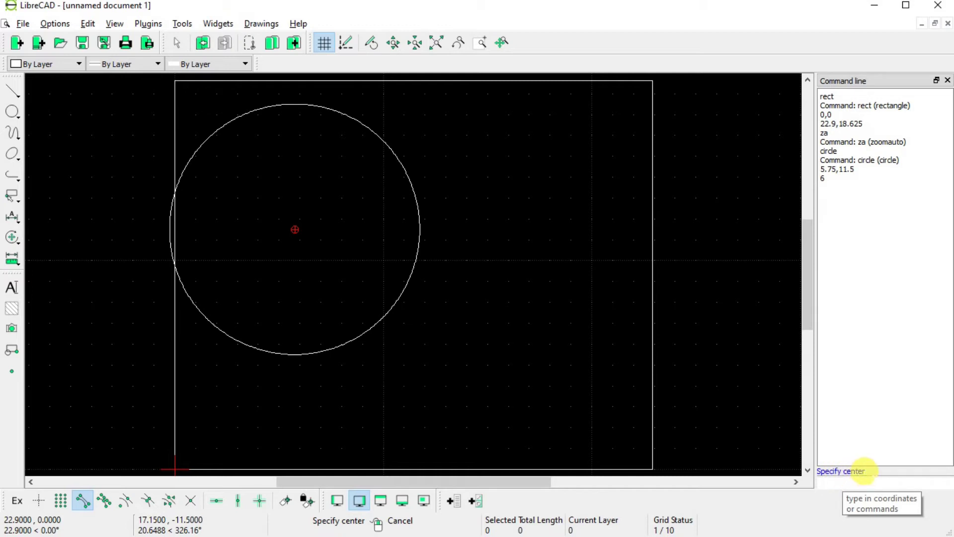
# Draw a second circle of radius 6 centred at 17.125,7.25 and end the circle command
pyautogui.write('17.125,')
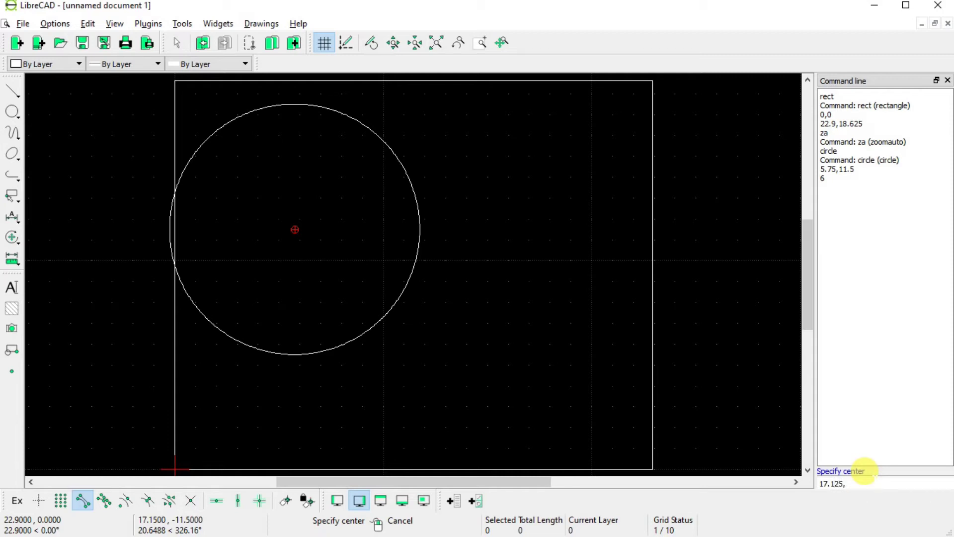
pyautogui.write('7.25')
pyautogui.press('Return')
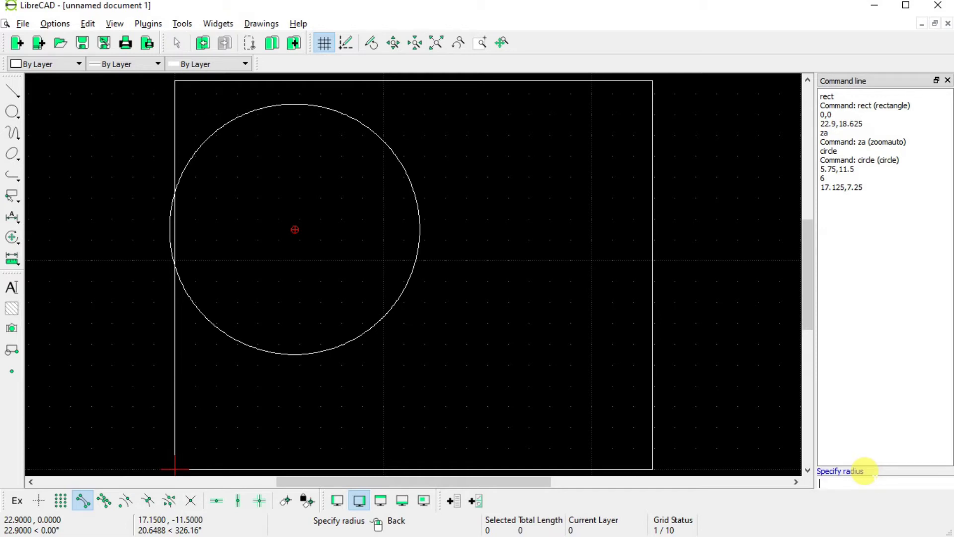
pyautogui.write('6')
pyautogui.press('Return')
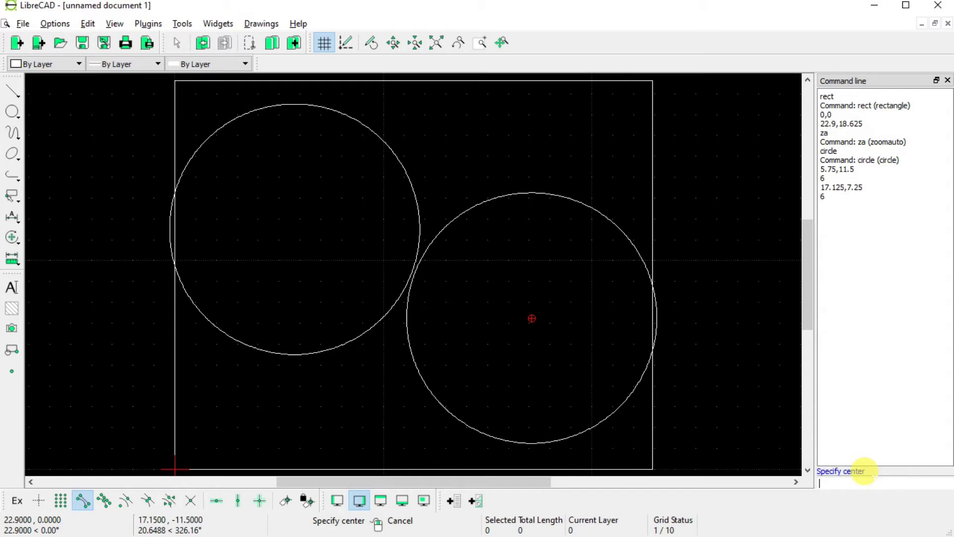
pyautogui.rightClick(421, 269)
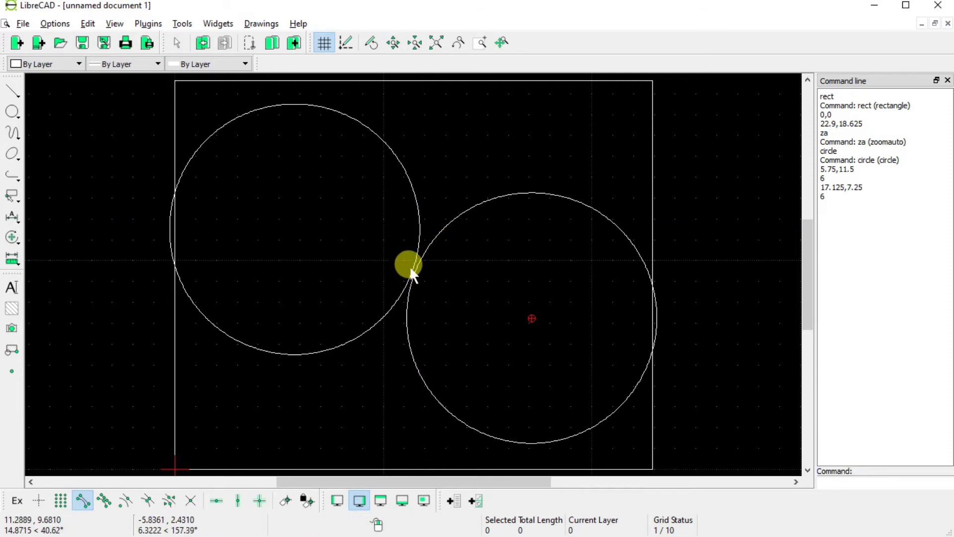
# Draw a circle of radius 6 centred at 17.125+.25,7.25, shifting it away from the first circle
pyautogui.scroll(3, 409, 268)
pyautogui.scroll(2, 415, 285)
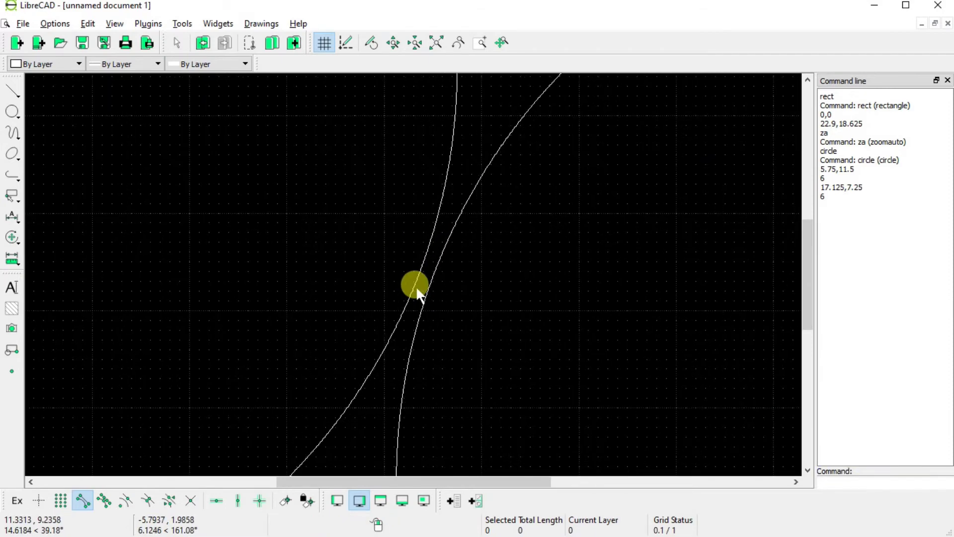
pyautogui.scroll(-4, 416, 286)
pyautogui.scroll(-4, 415, 285)
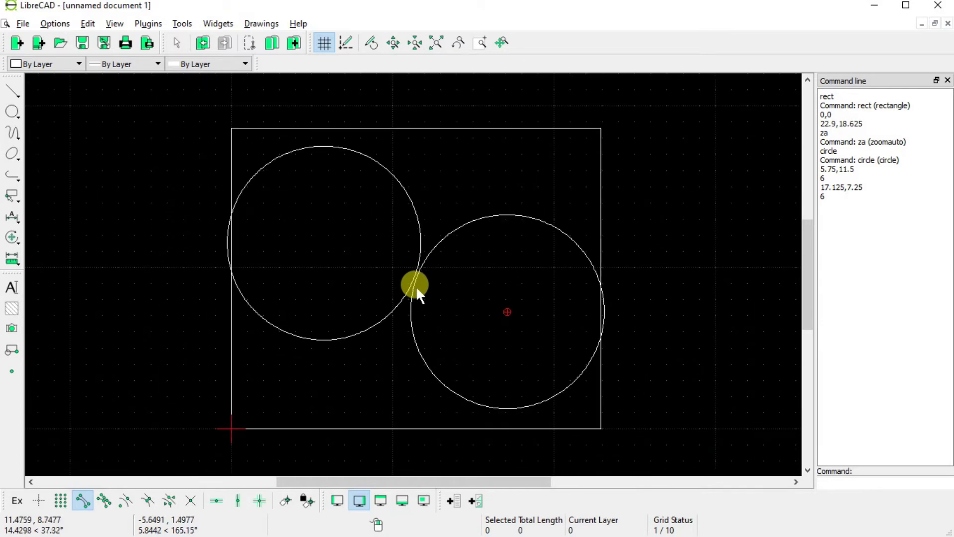
pyautogui.click(437, 43)
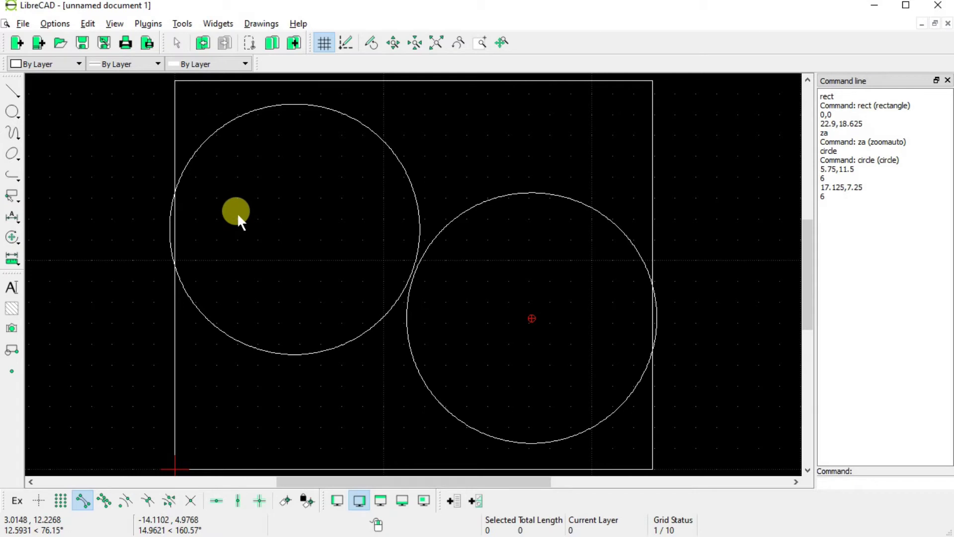
pyautogui.click(825, 482)
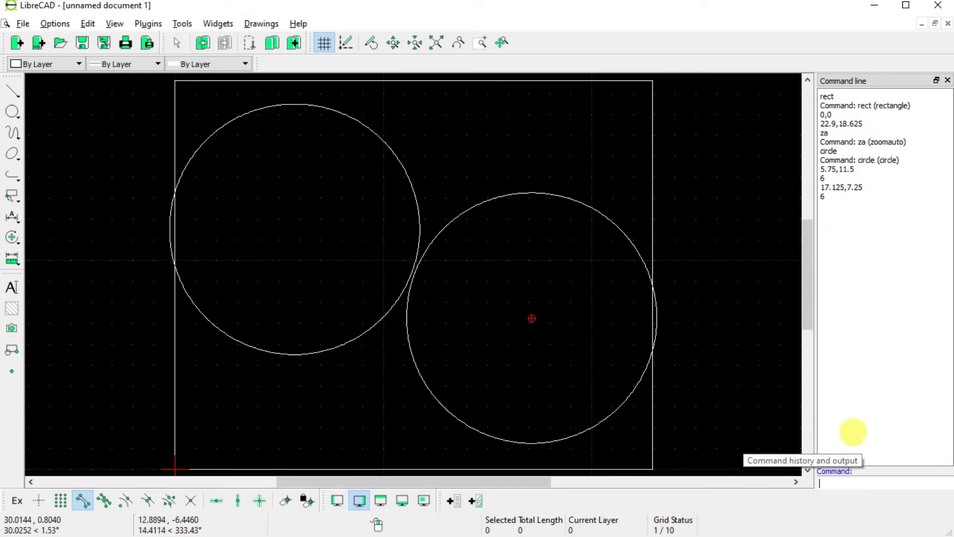
pyautogui.write('circle')
pyautogui.press('Return')
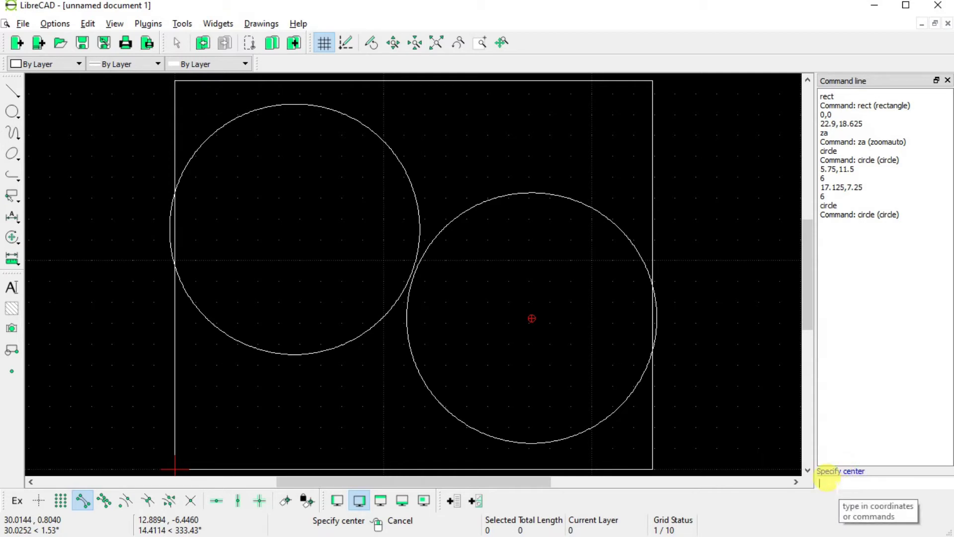
pyautogui.write('17.125+')
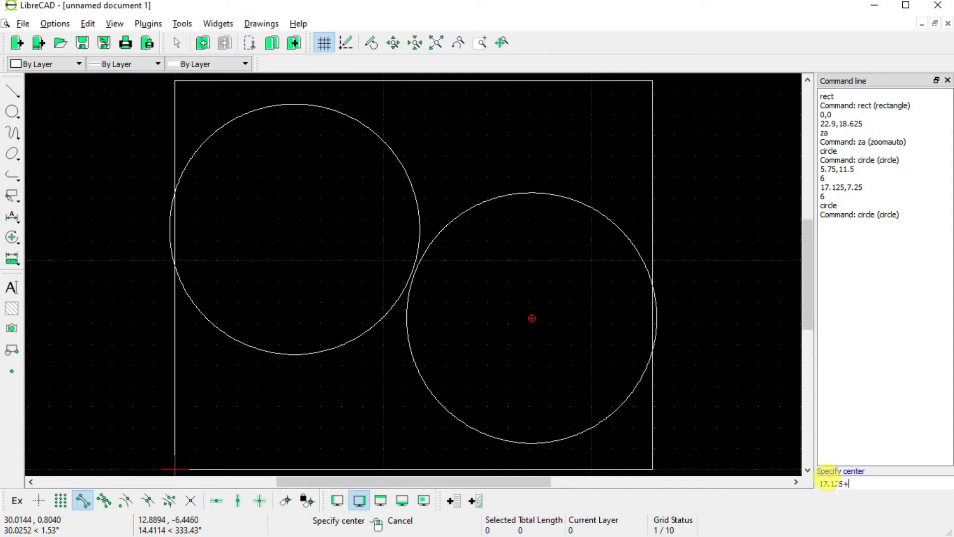
pyautogui.write('.25,7.25')
pyautogui.press('Return')
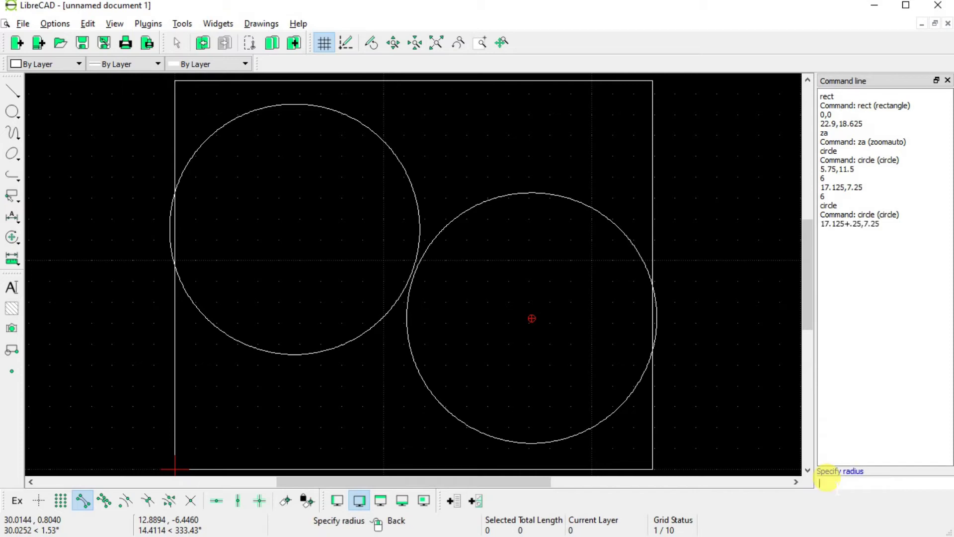
pyautogui.write('6')
pyautogui.press('Return')
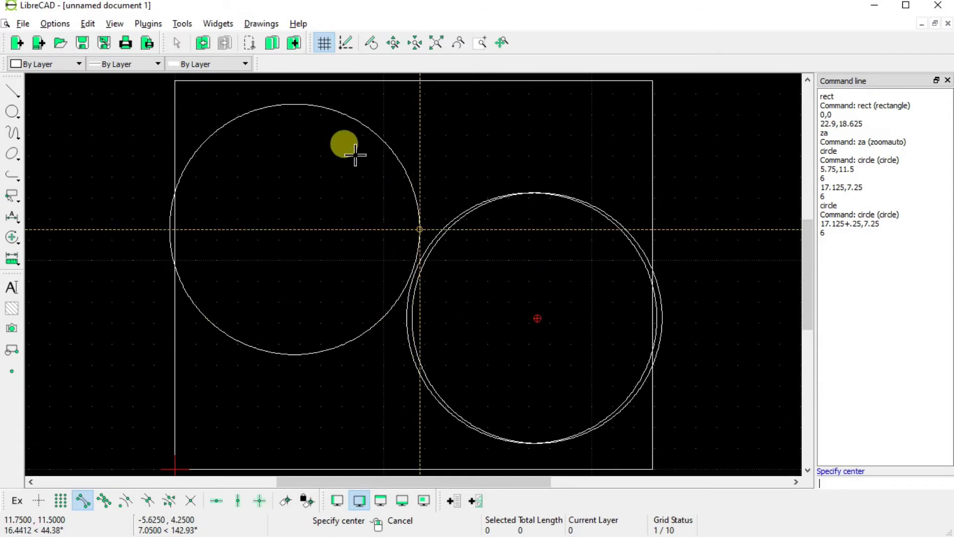
# Draw another circle of radius 6 centred at 5.75-.25,11.5 and end the circle command
pyautogui.click(835, 481)
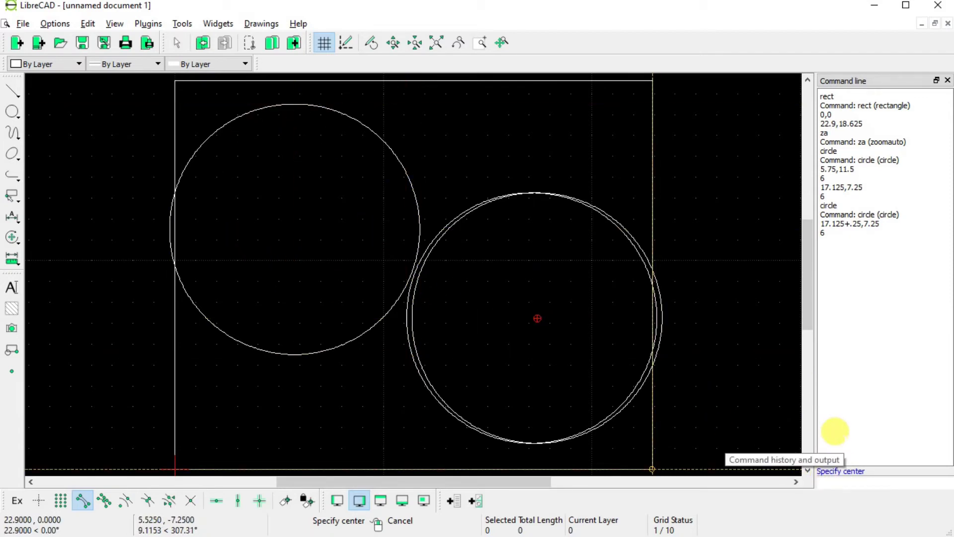
pyautogui.write('5.75')
pyautogui.write('+.2')
pyautogui.press('BackSpace')
pyautogui.press('BackSpace')
pyautogui.press('BackSpace')
pyautogui.write('-')
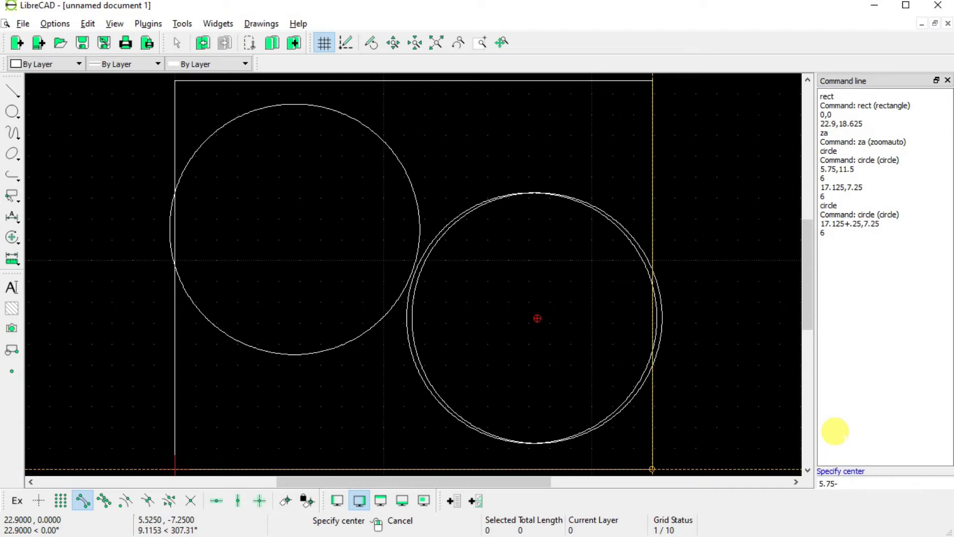
pyautogui.write('.25,11.5')
pyautogui.press('Return')
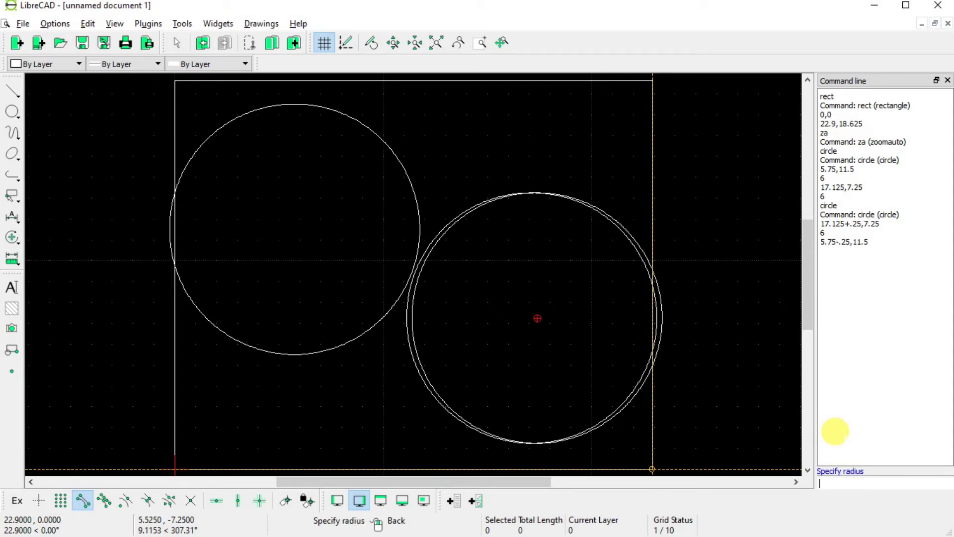
pyautogui.write('6')
pyautogui.press('Return')
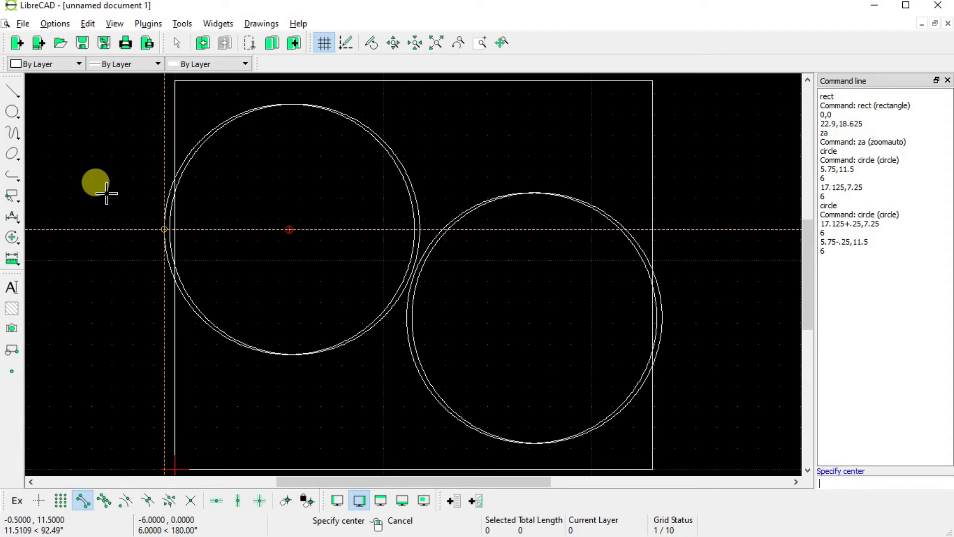
pyautogui.rightClick(279, 212)
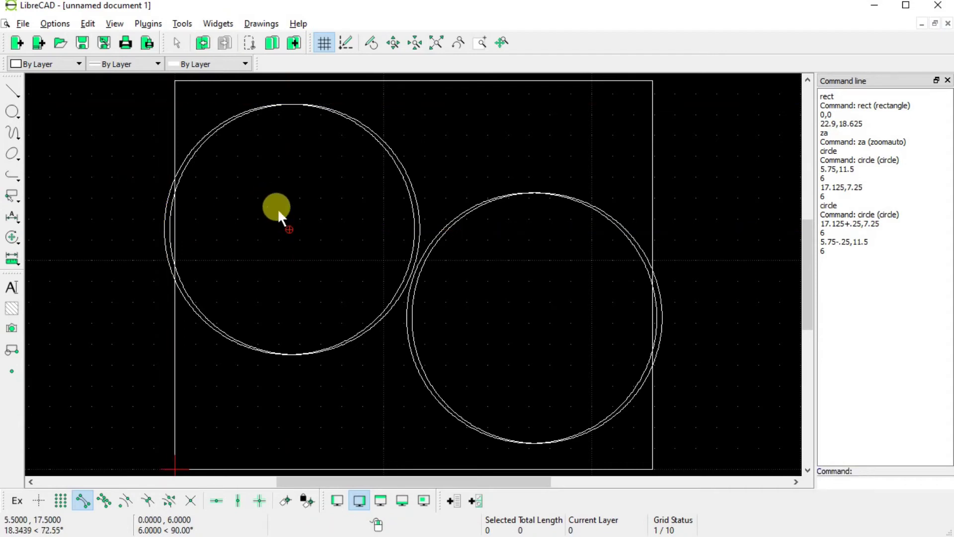
# Delete the two original circles centred at 5.75,11.5 and 17.125,7.25, keeping the shifted ones
pyautogui.click(190, 156)
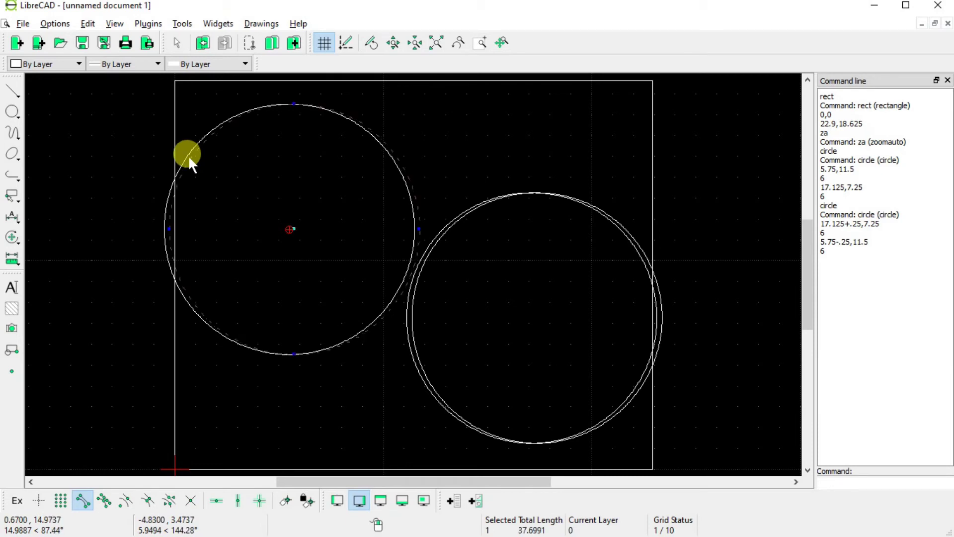
pyautogui.press('Escape')
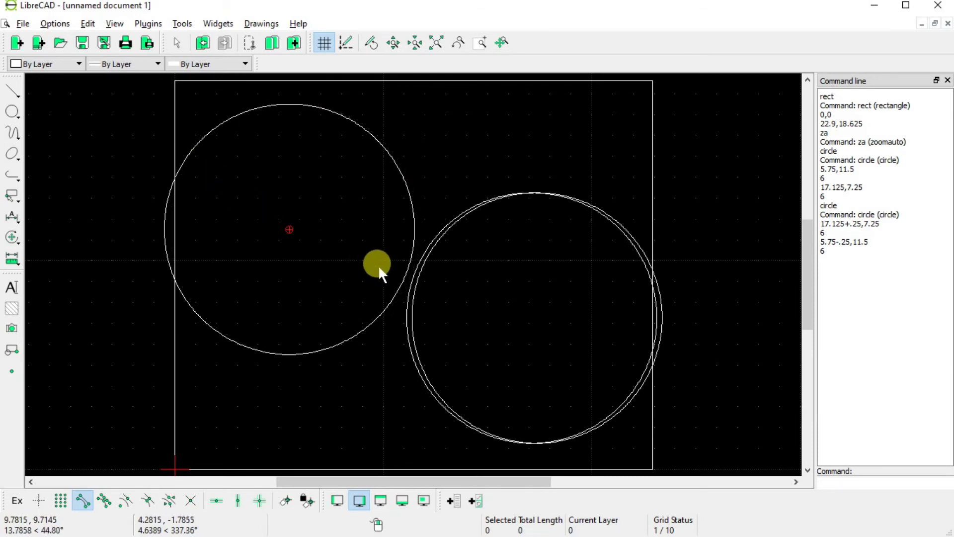
pyautogui.click(413, 271)
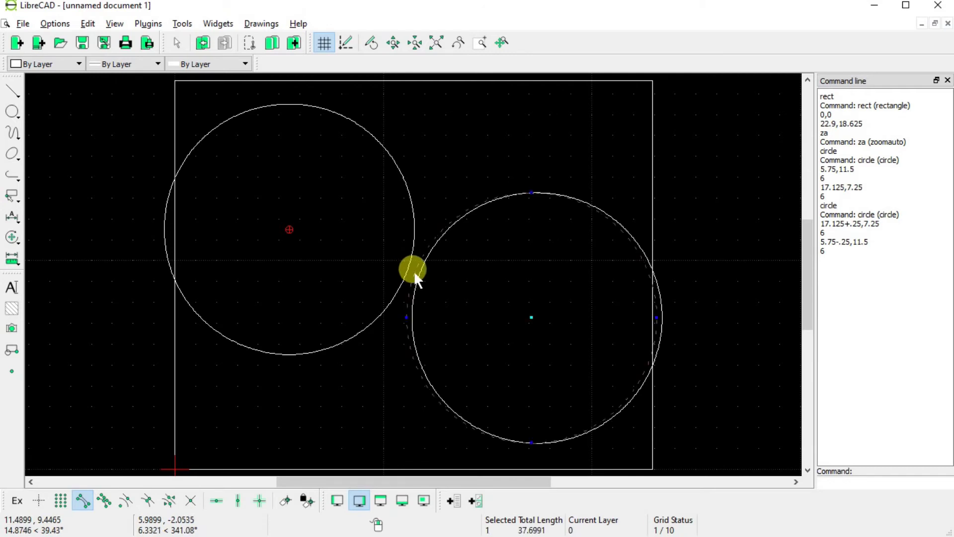
pyautogui.press('Escape')
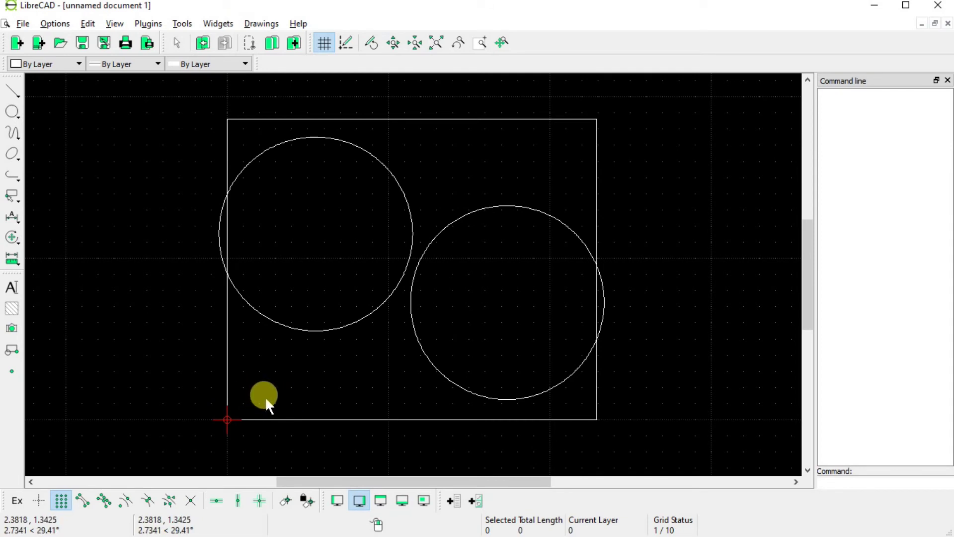
# Draw a small rectangle from .75,1.125 to 2,2.625 near the lower-left corner of the outer rectangle
pyautogui.hotkey('ctrl', 'shift', 'a')
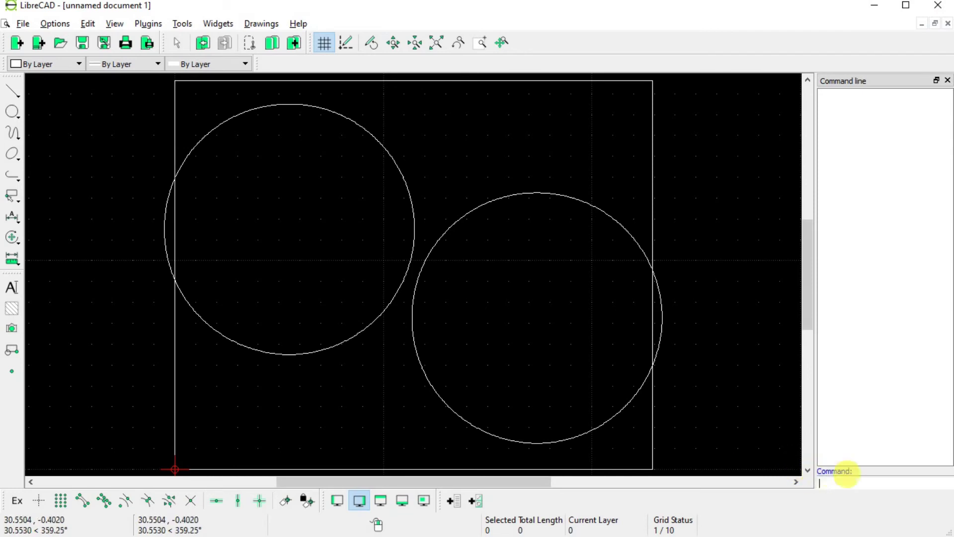
pyautogui.click(862, 482)
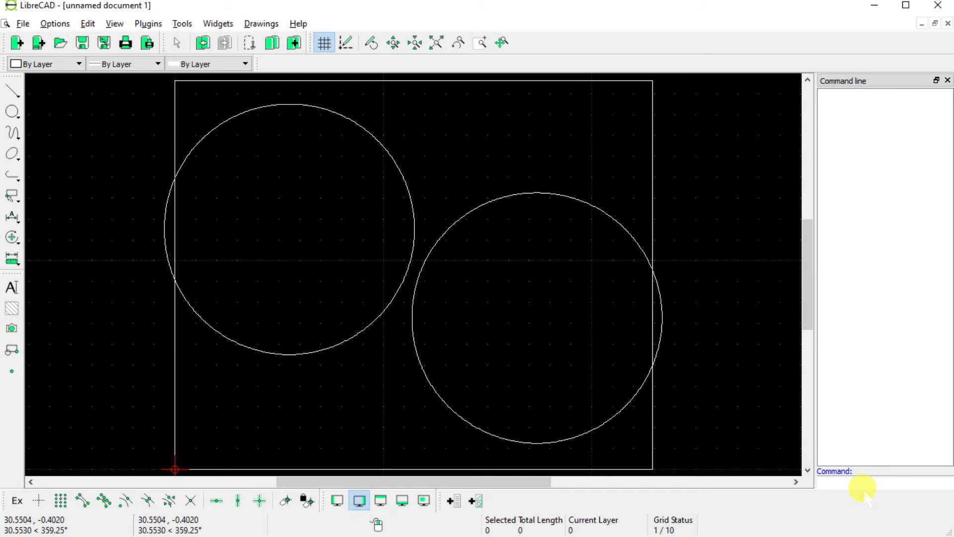
pyautogui.write('rect')
pyautogui.press('Return')
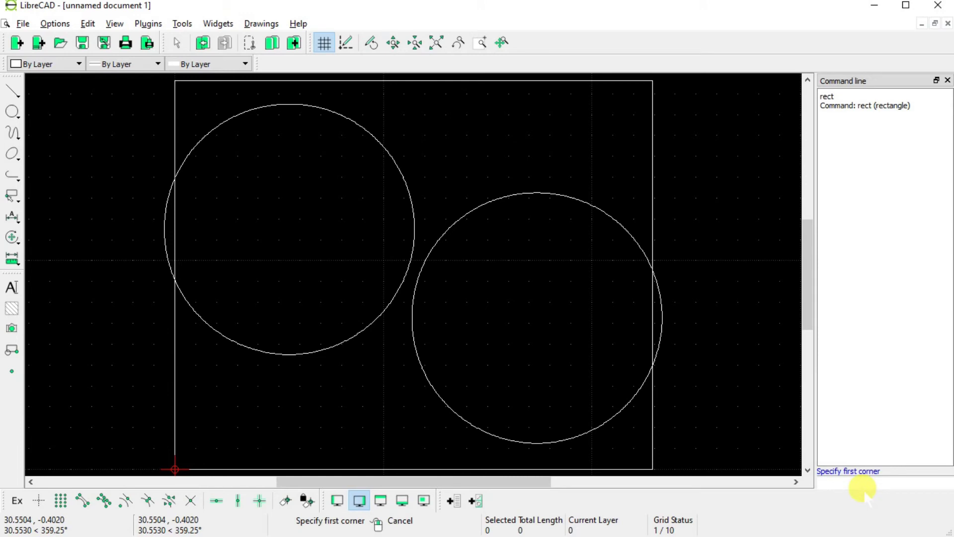
pyautogui.write('.75,1.125')
pyautogui.press('Return')
pyautogui.write('2')
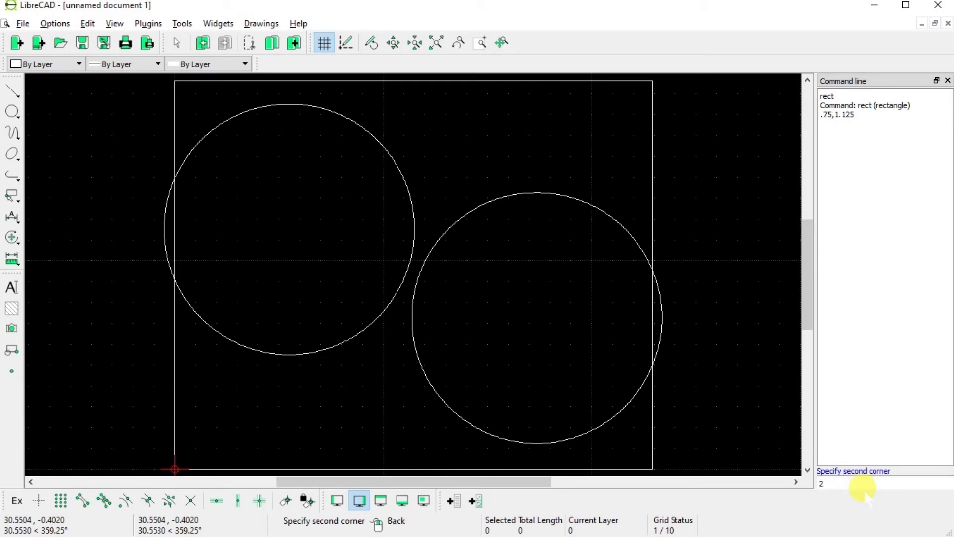
pyautogui.write(',2.625')
pyautogui.press('Return')
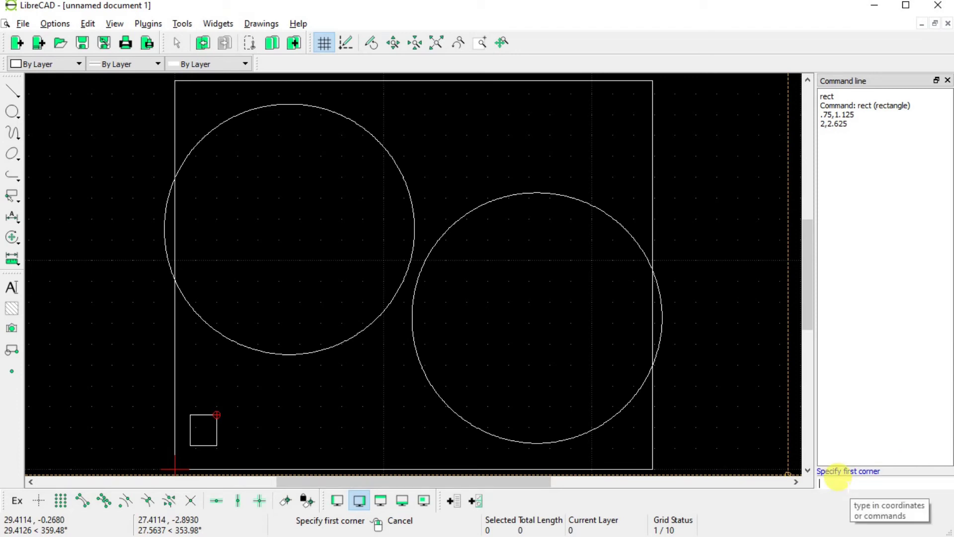
# Draw a second small rectangle from 2.125,1.125 to 3.375,2.625 beside the first
pyautogui.write('2.125,1.125')
pyautogui.press('Return')
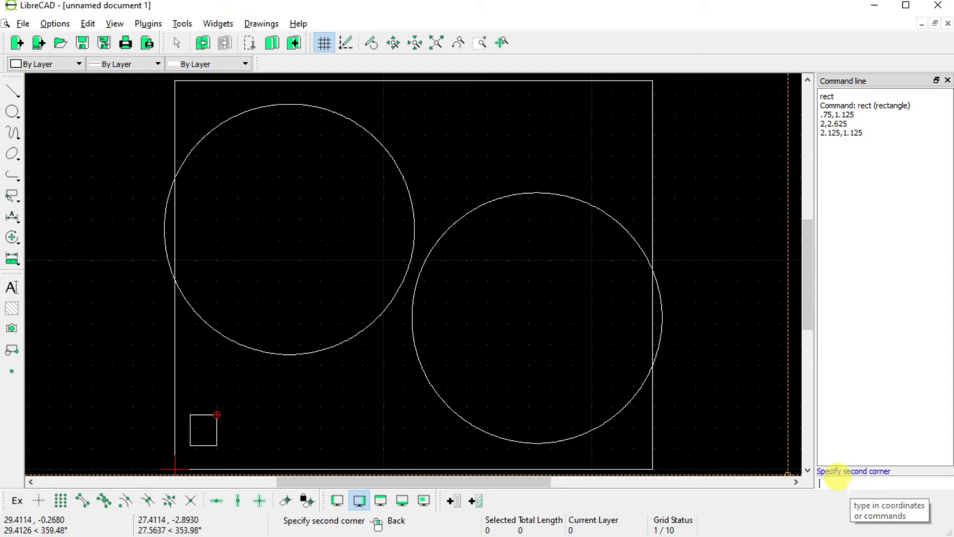
pyautogui.write('3.375,')
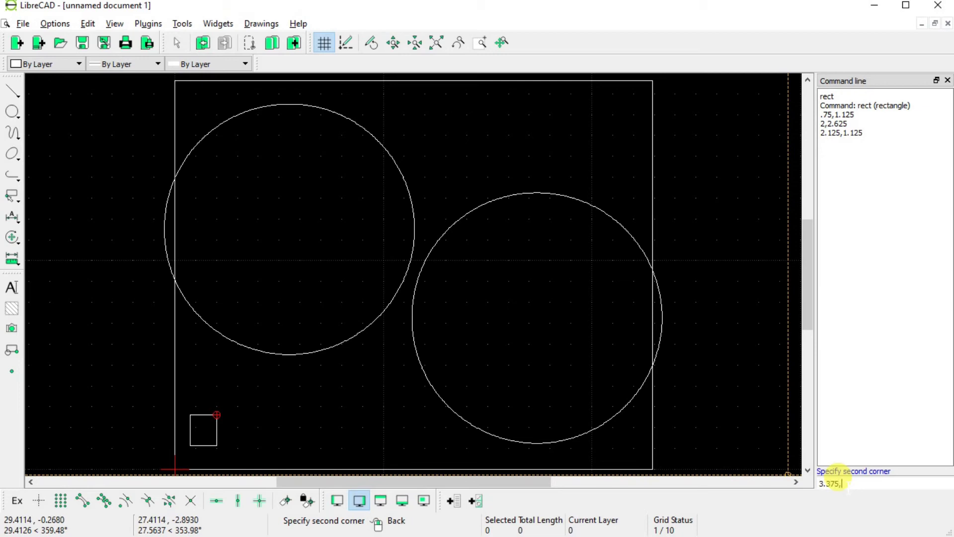
pyautogui.write('2.625')
pyautogui.press('Return')
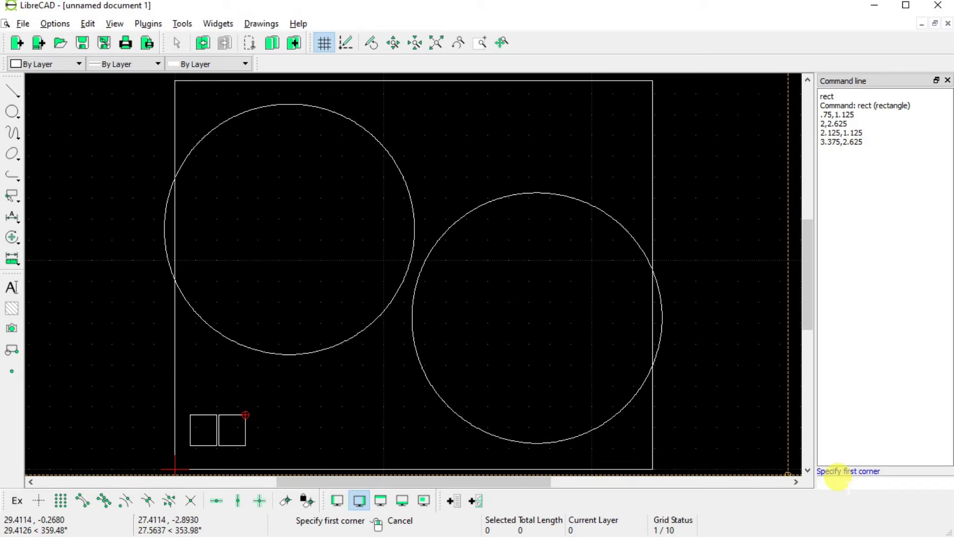
# Draw a third small rectangle in the row from 3.5,1.125 to 4.75,2.625
pyautogui.write('3.5,1.125')
pyautogui.press('Return')
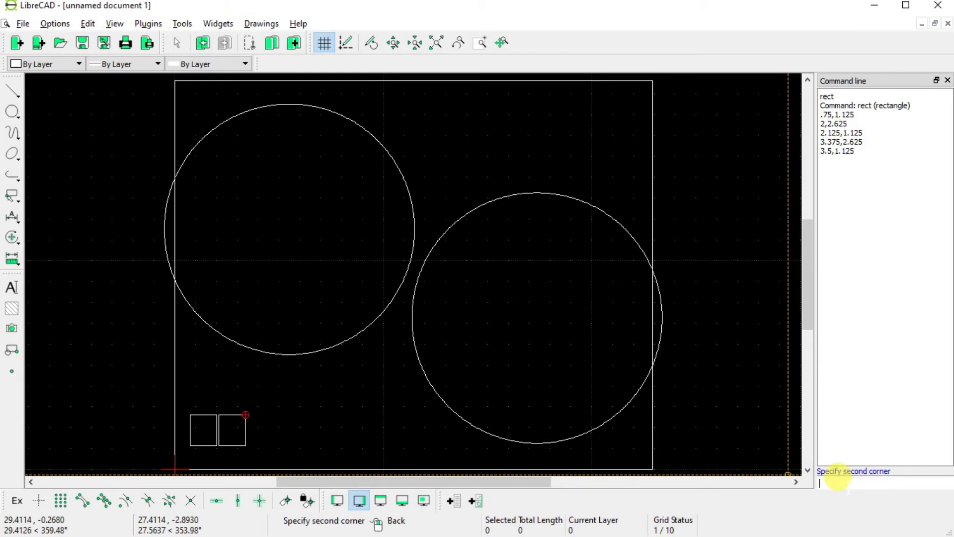
pyautogui.write('4.75,2.625')
pyautogui.press('Return')
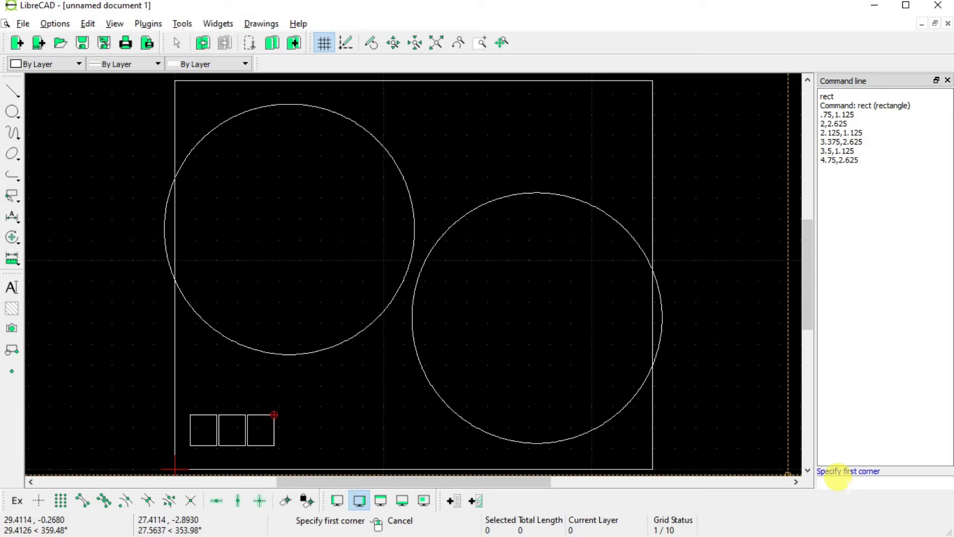
# Draw a fourth small rectangle from 4.875,1.125 to 6.125,2.625 and end the rectangle command
pyautogui.write('4.875,1.125')
pyautogui.press('Return')
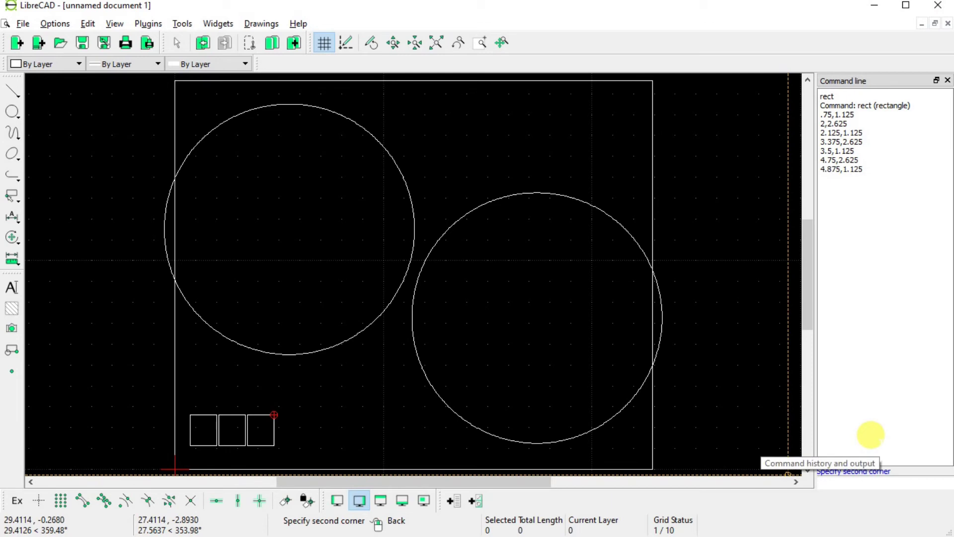
pyautogui.write('6.125,2.625')
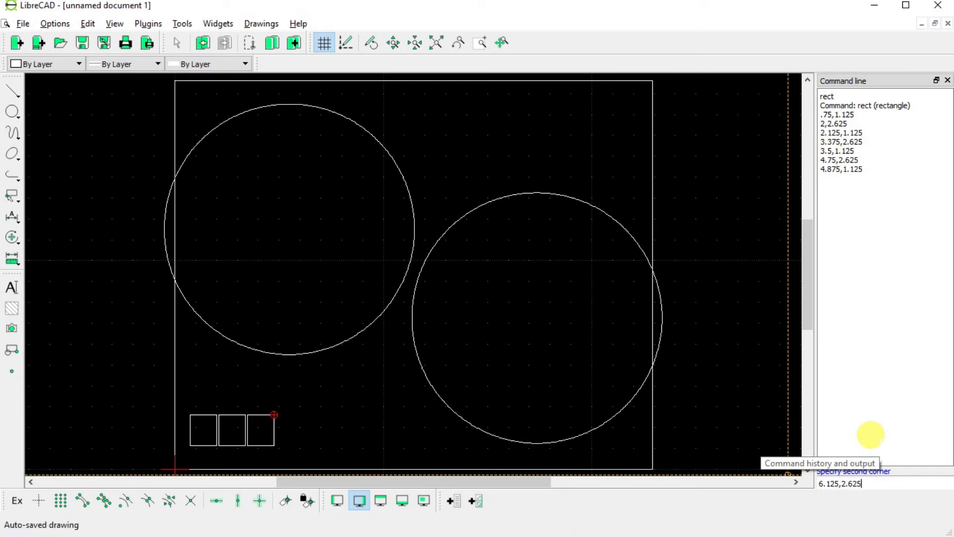
pyautogui.press('Return')
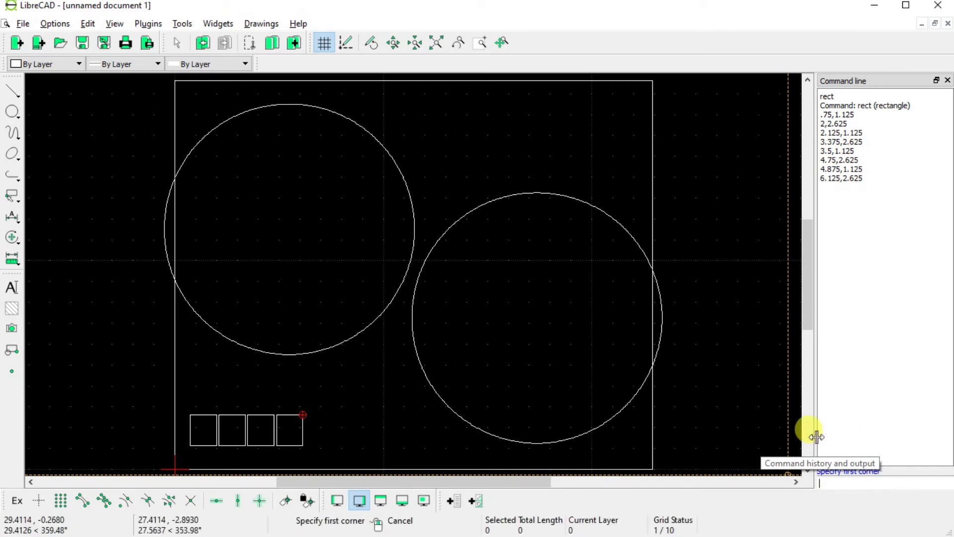
pyautogui.rightClick(386, 388)
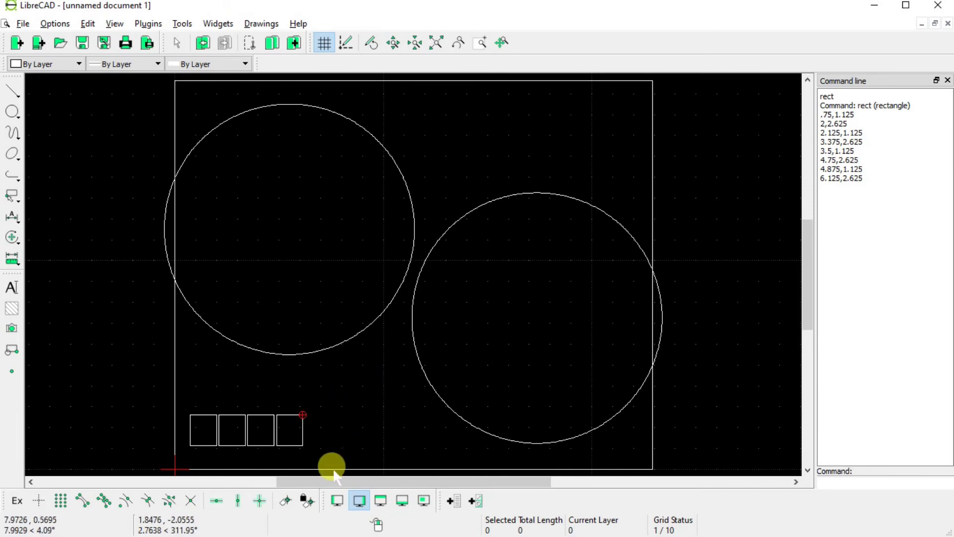
pyautogui.scroll(2, 326, 442)
pyautogui.moveTo(323, 401); pyautogui.dragTo(492, 381, button='middle')
pyautogui.scroll(5, 469, 391)
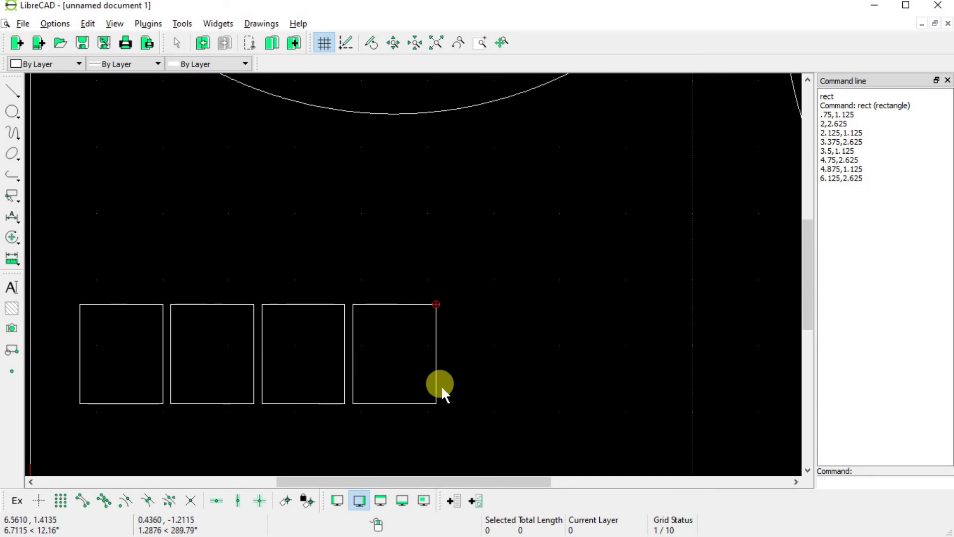
pyautogui.moveTo(346, 407); pyautogui.dragTo(424, 366, button='middle')
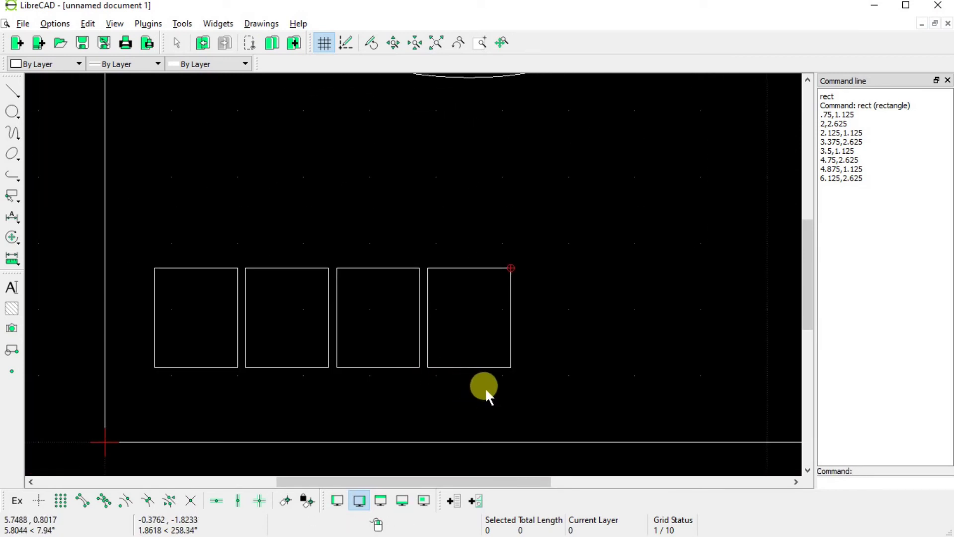
pyautogui.click(436, 43)
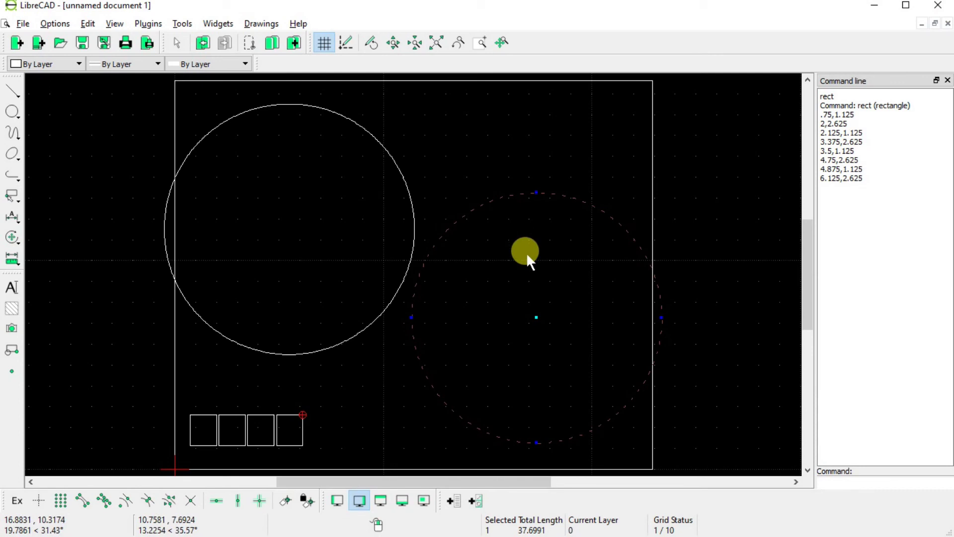
pyautogui.click(693, 228)
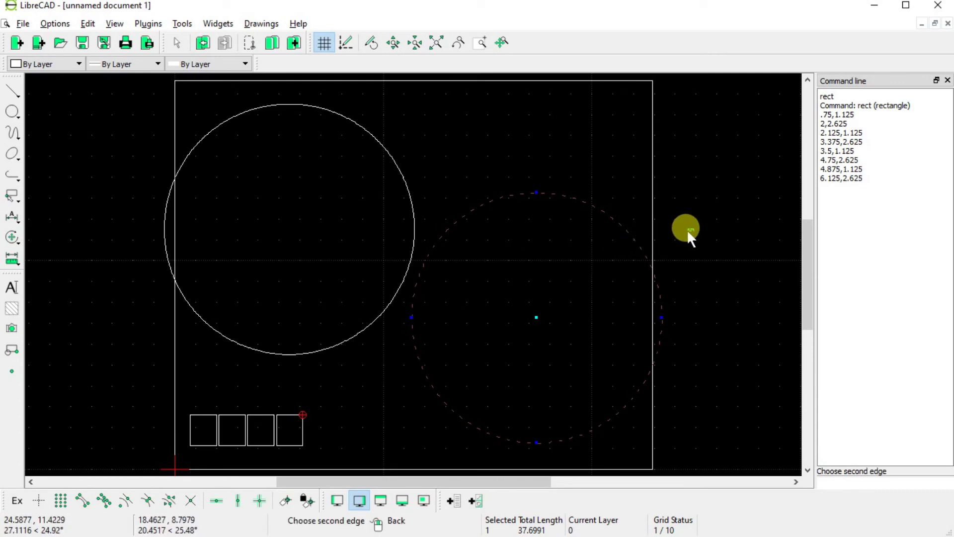
pyautogui.press('Escape')
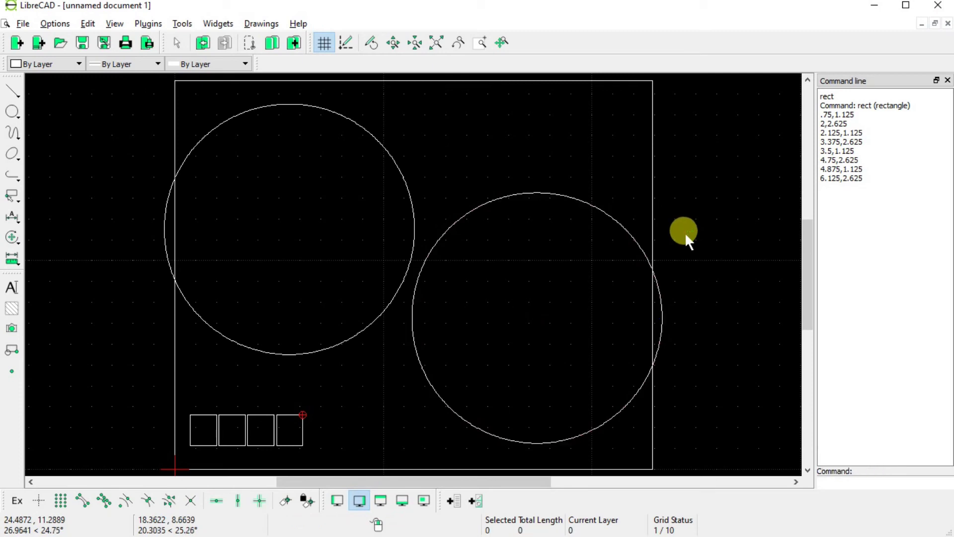
# Copy the row of four small rectangles from its lower-left endpoint to about 13.9,15.3 above the right-hand circle, keeping the original
pyautogui.click(182, 397)
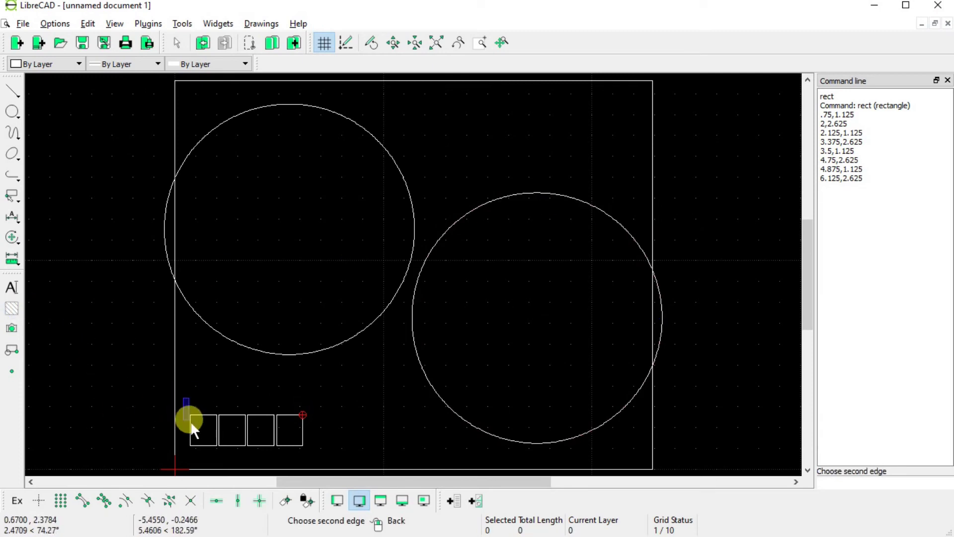
pyautogui.click(314, 447)
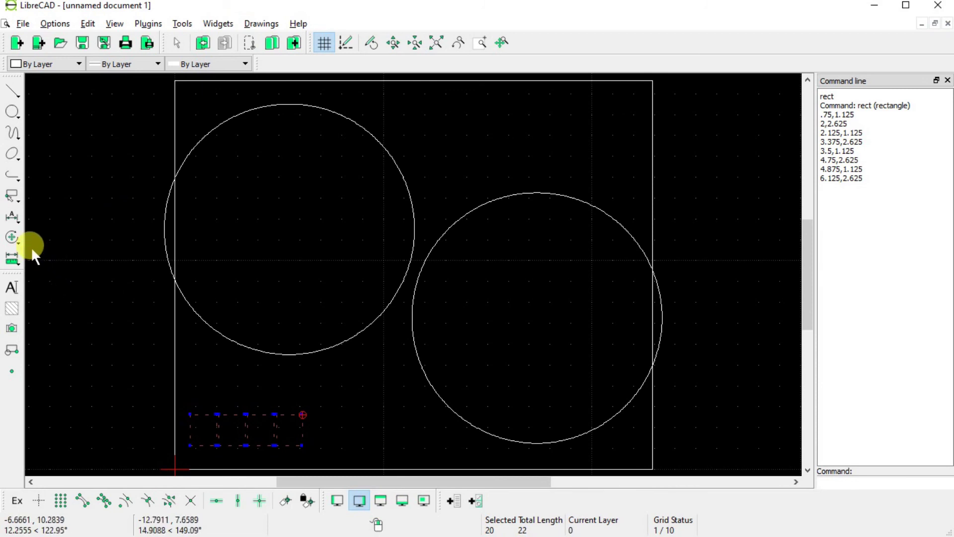
pyautogui.click(11, 237)
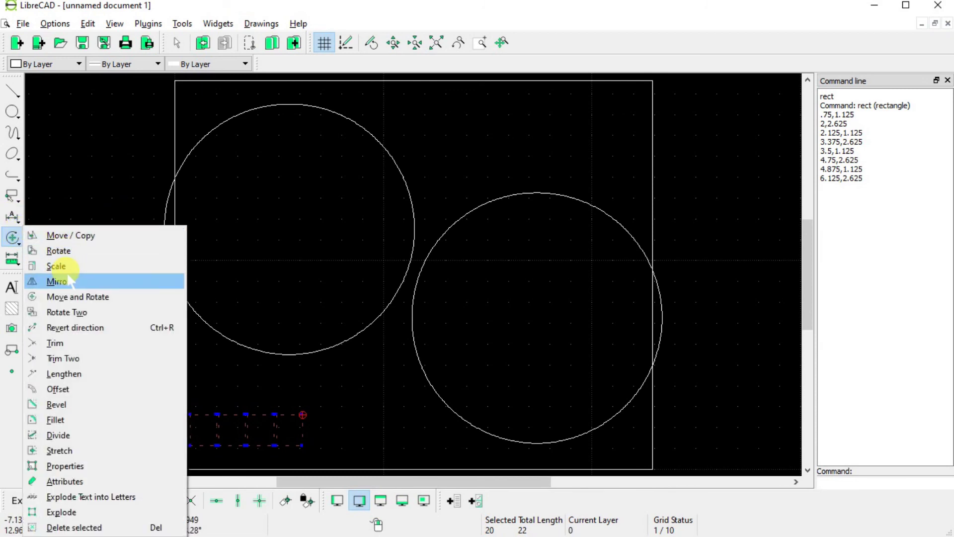
pyautogui.click(85, 236)
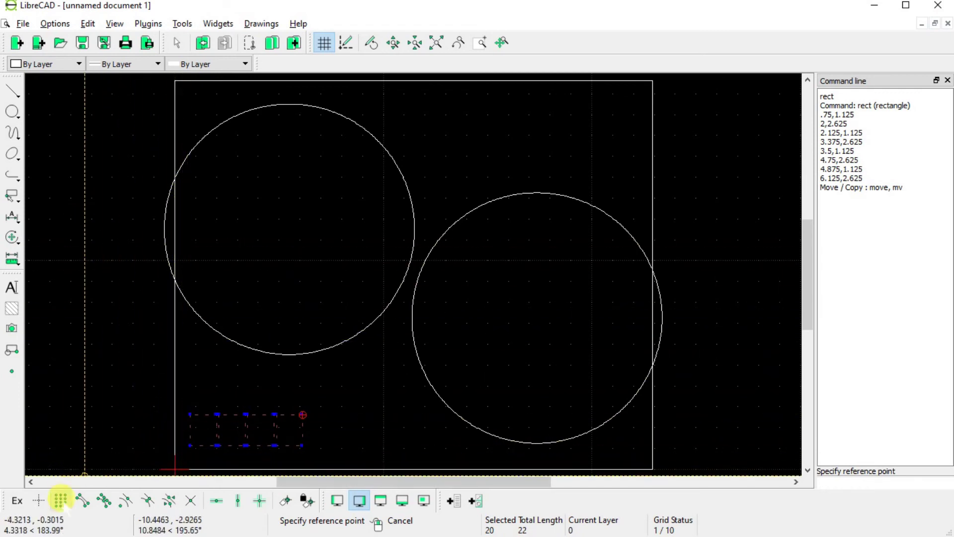
pyautogui.click(82, 500)
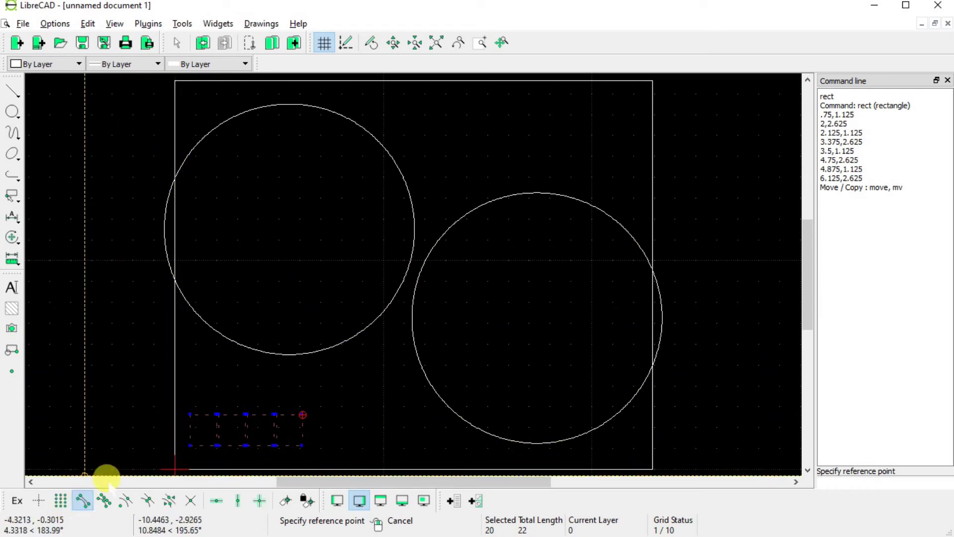
pyautogui.click(189, 445)
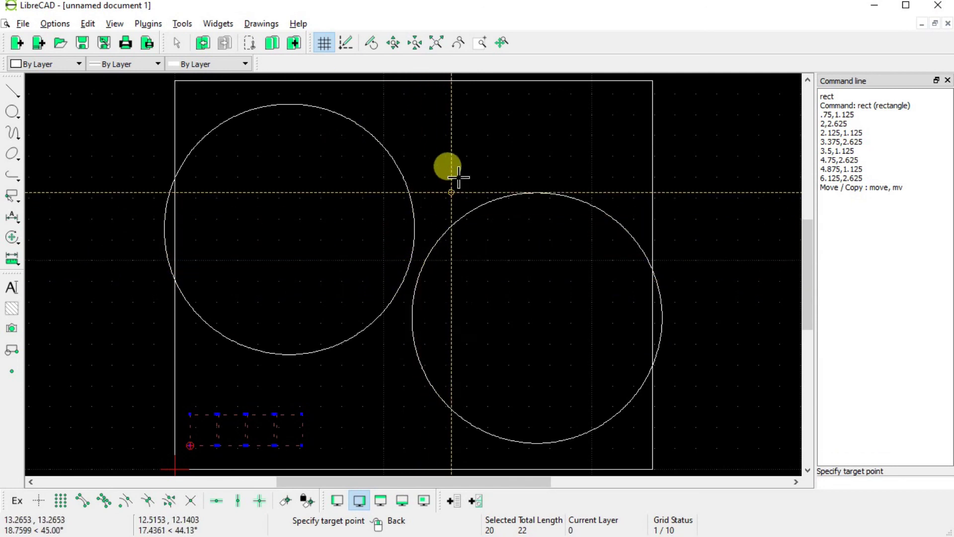
pyautogui.click(463, 149)
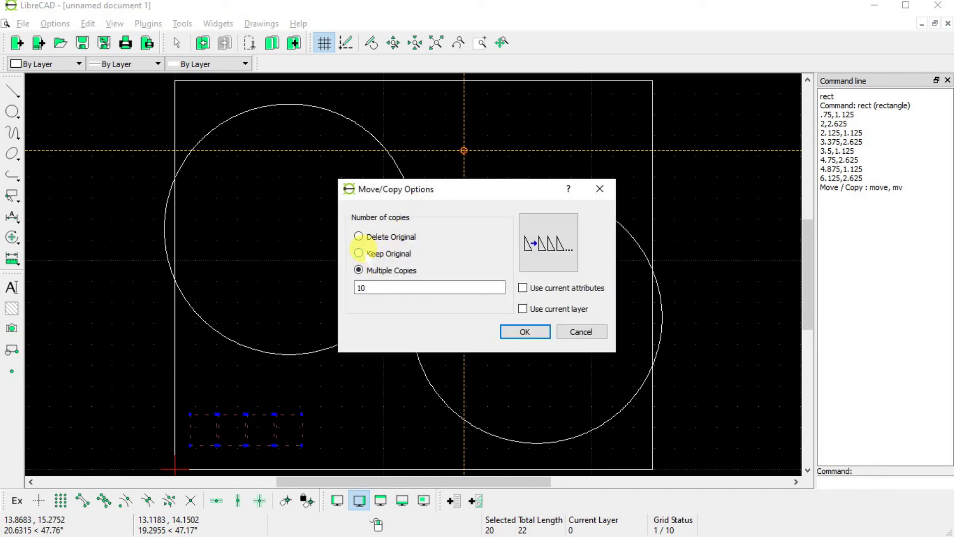
pyautogui.click(360, 253)
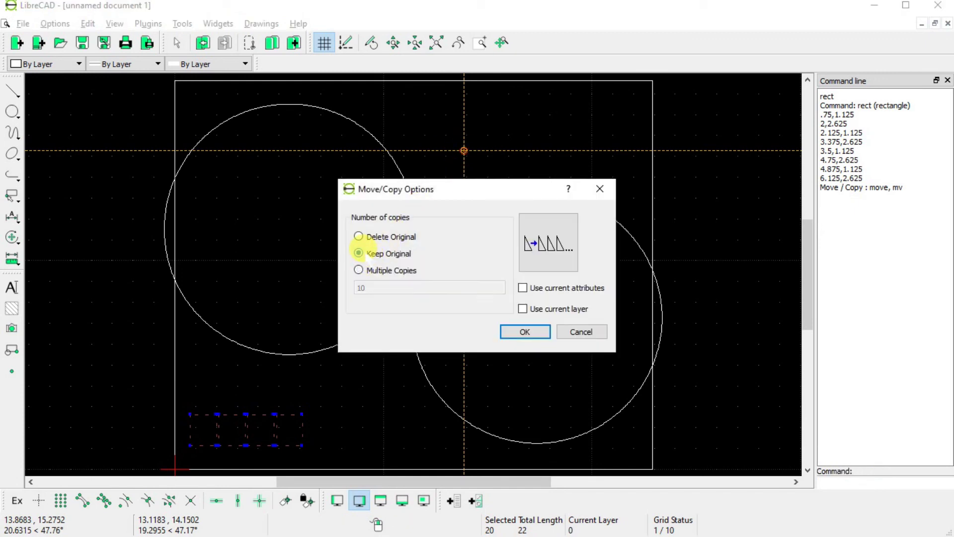
pyautogui.click(525, 331)
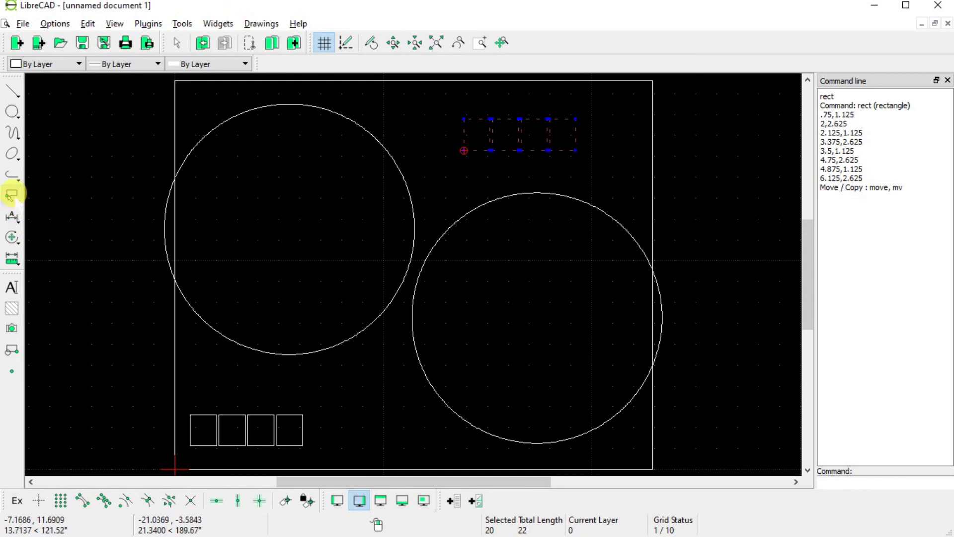
# Move the copied row from its lower-left endpoint to about 16.5,16.2 near the outer rectangle's upper-right corner, deleting the original, and clear the selection
pyautogui.click(12, 237)
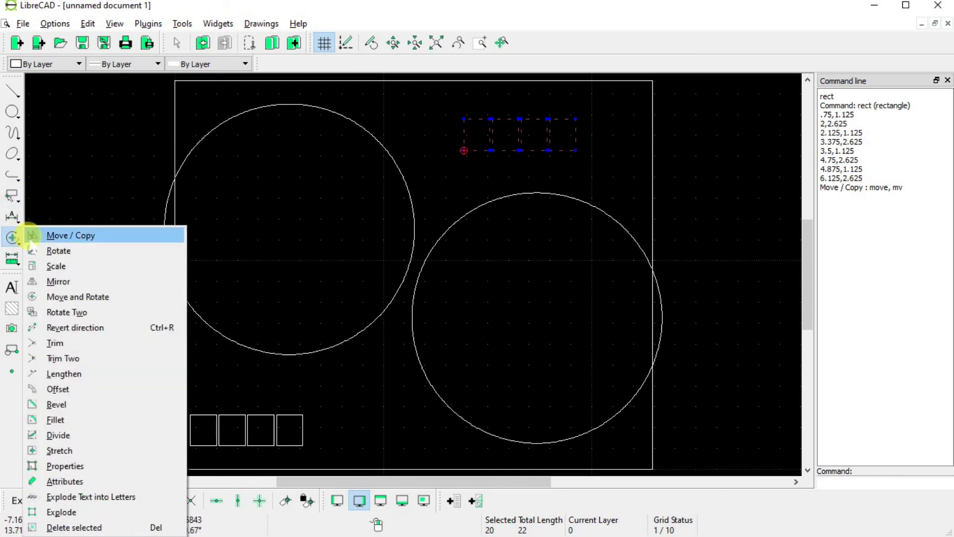
pyautogui.click(62, 235)
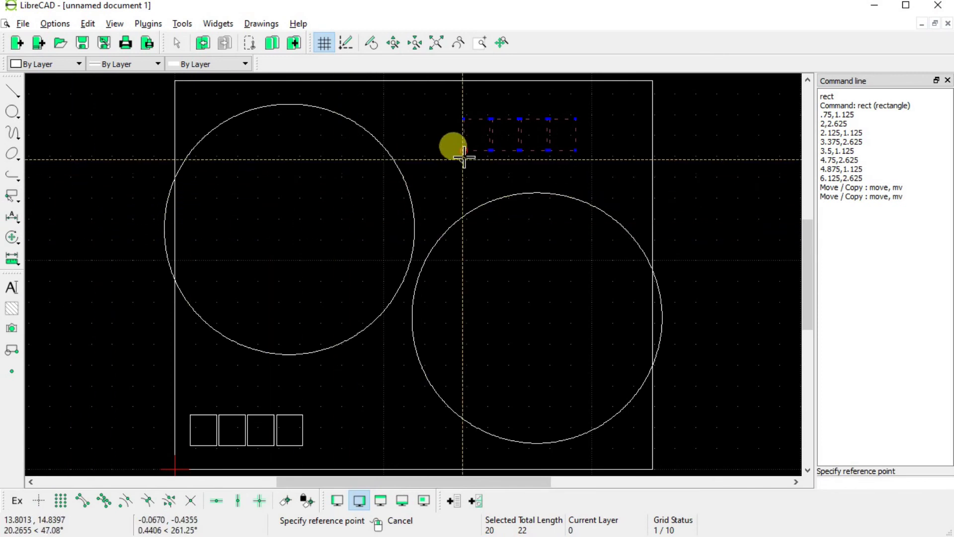
pyautogui.click(82, 500)
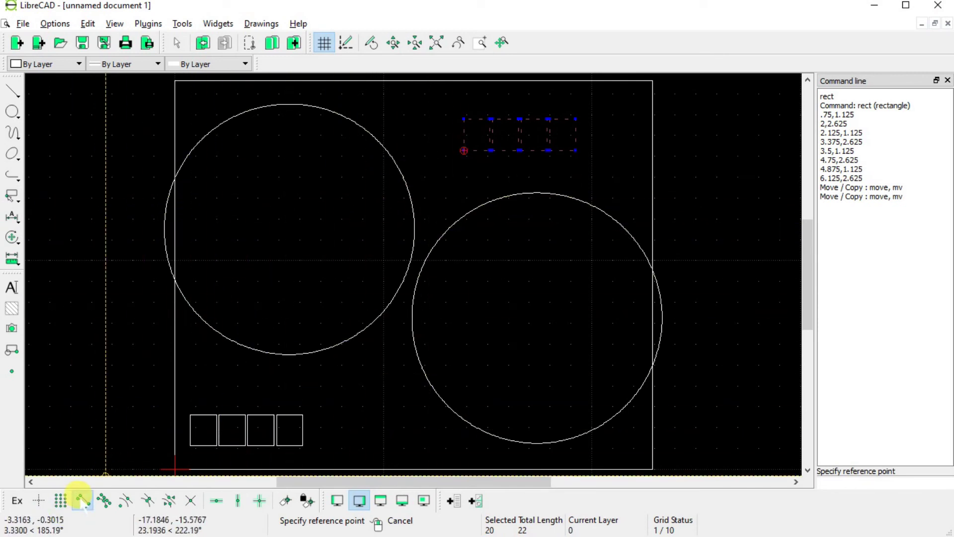
pyautogui.click(464, 149)
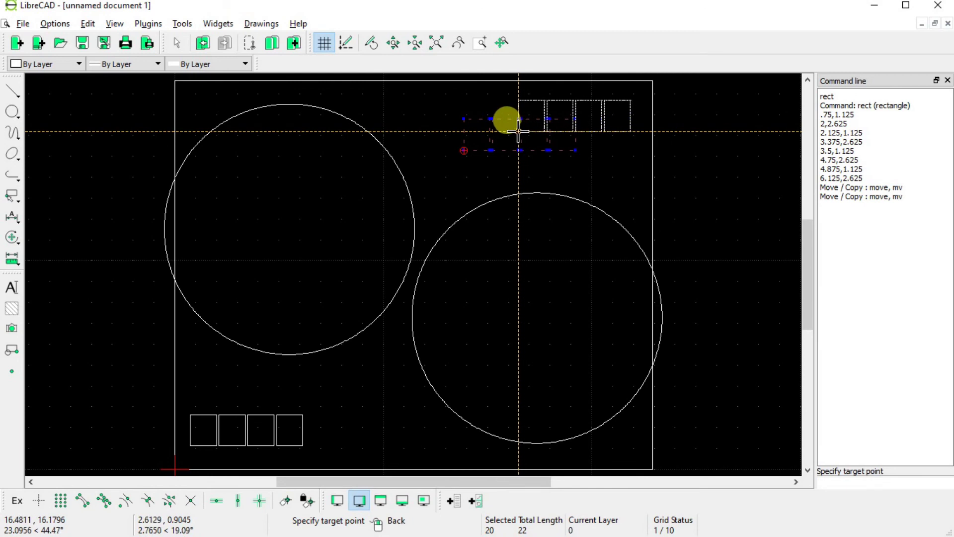
pyautogui.click(518, 131)
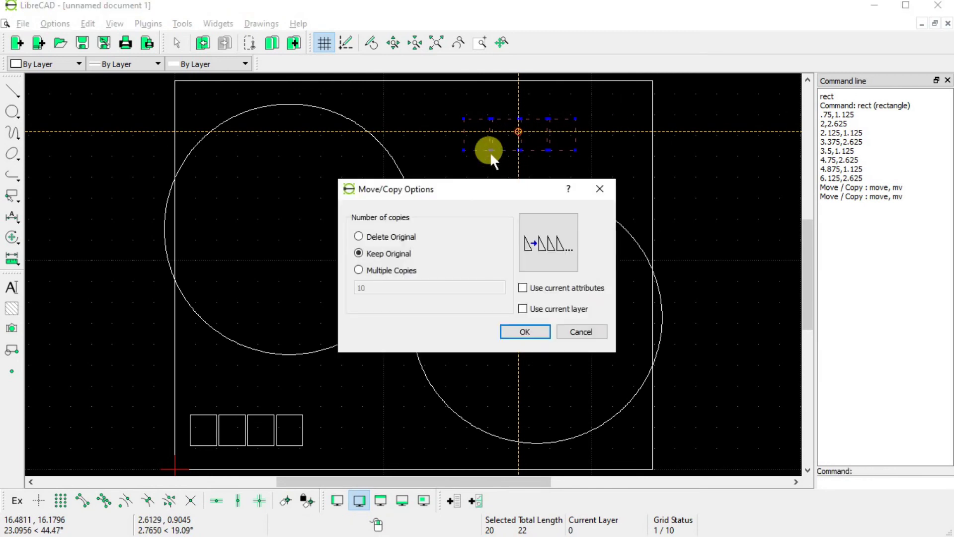
pyautogui.click(375, 237)
pyautogui.click(526, 331)
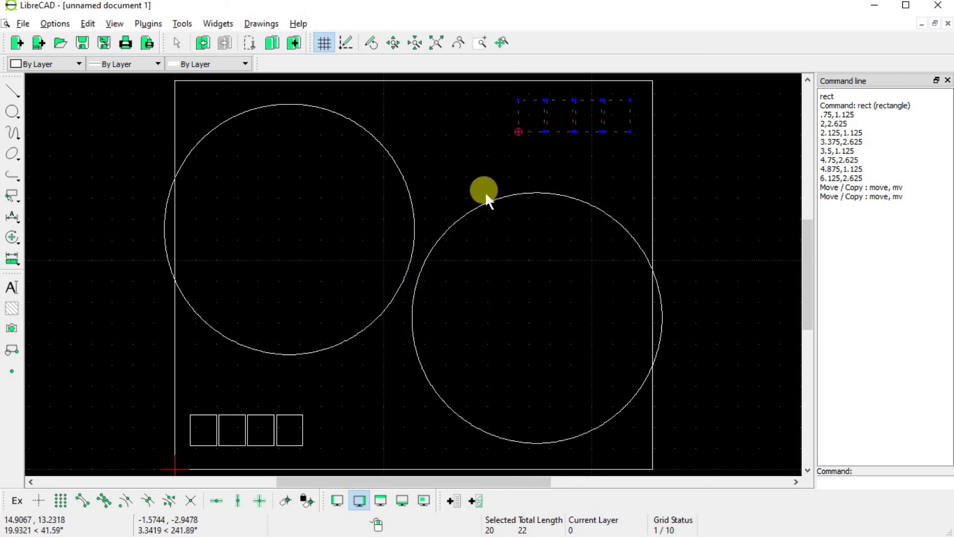
pyautogui.press('Escape')
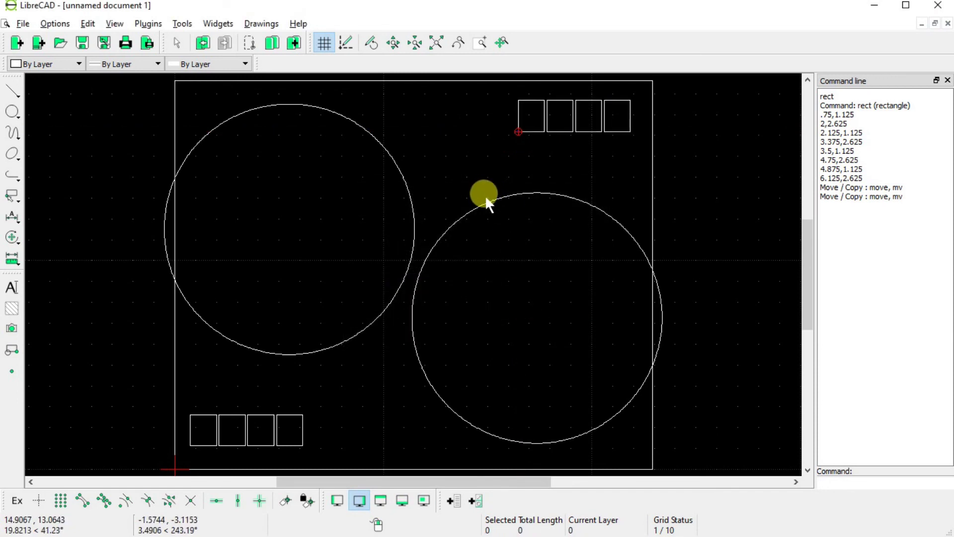
pyautogui.click(392, 420)
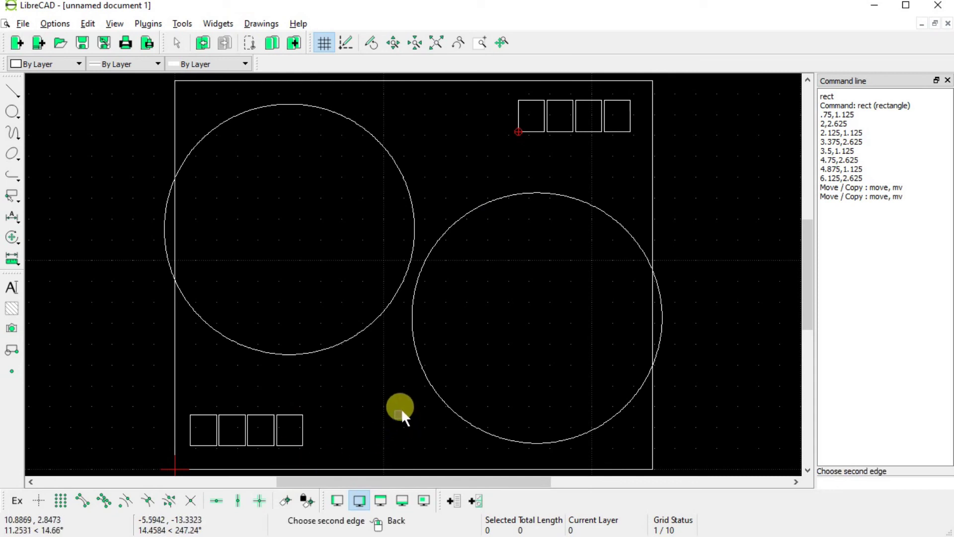
pyautogui.rightClick(398, 419)
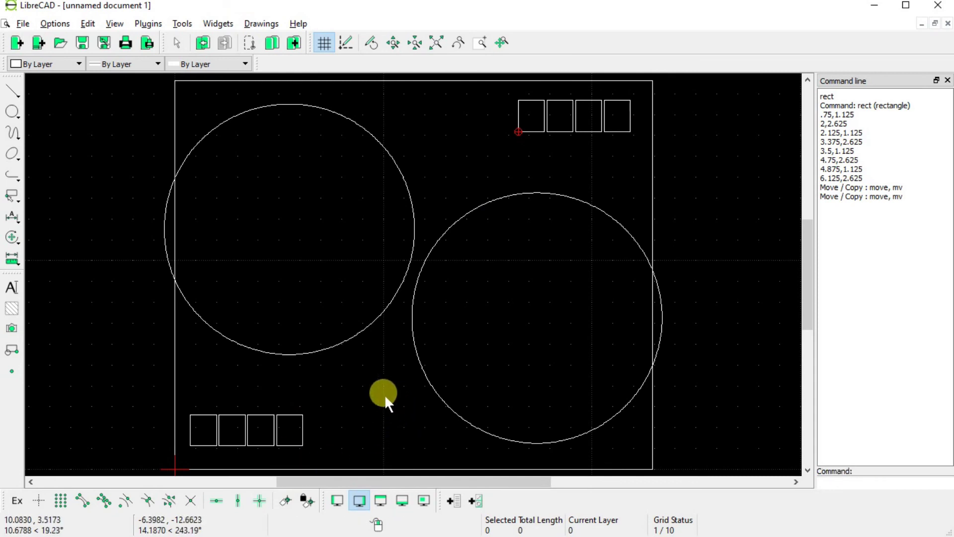